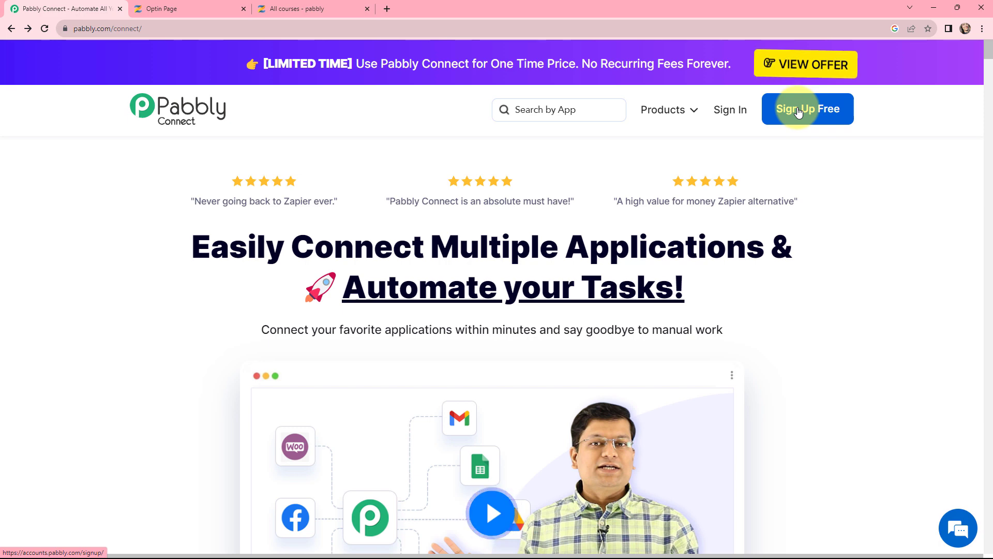
Sign in to Pabbly Connect and create the workflow 'Enroll Zenler Lead in Zenler Course' in the Zenler folder
{"action": "left_click", "coordinate": [736, 117]}
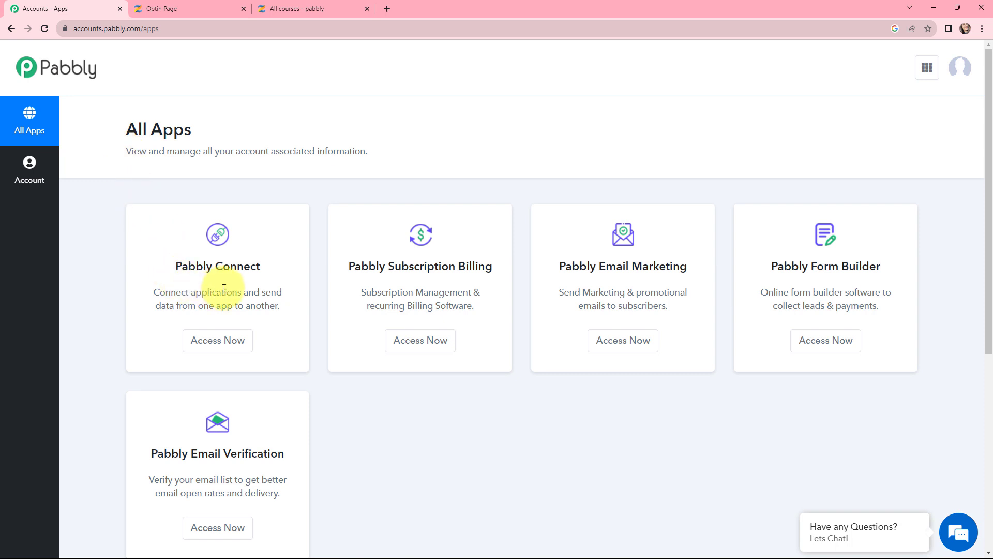
{"action": "left_click", "coordinate": [210, 343]}
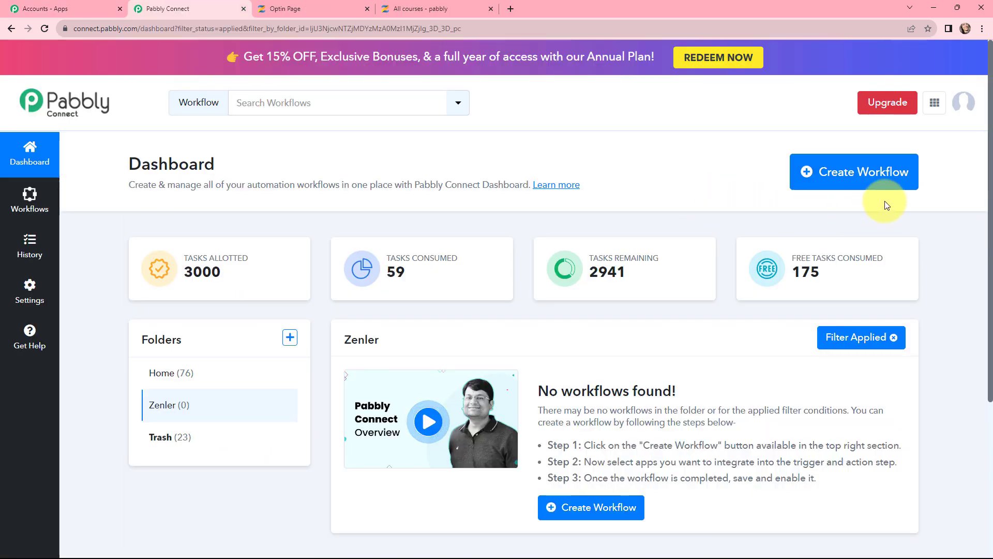
{"action": "left_click", "coordinate": [840, 173]}
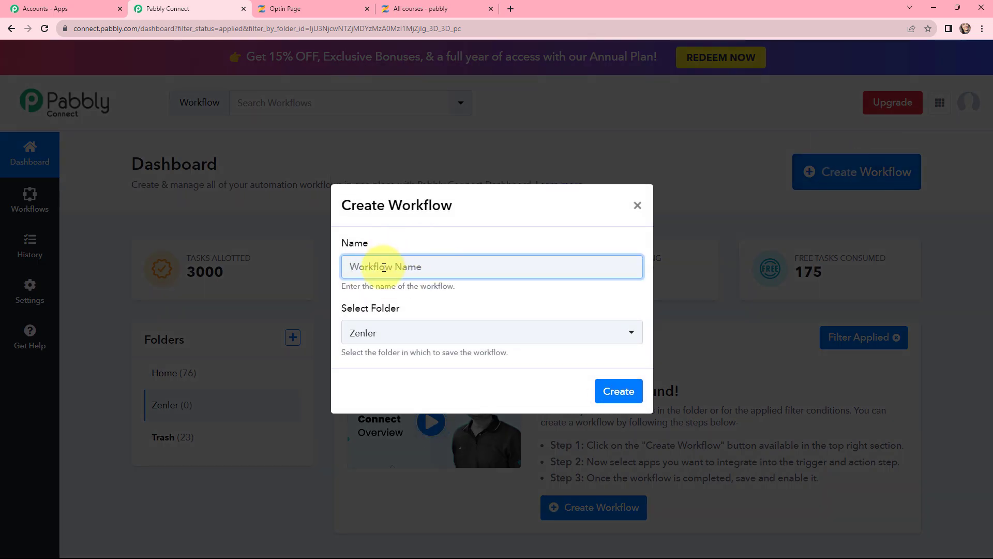
{"action": "type", "text": "Enroll Zenler Lead in Zenler Course"}
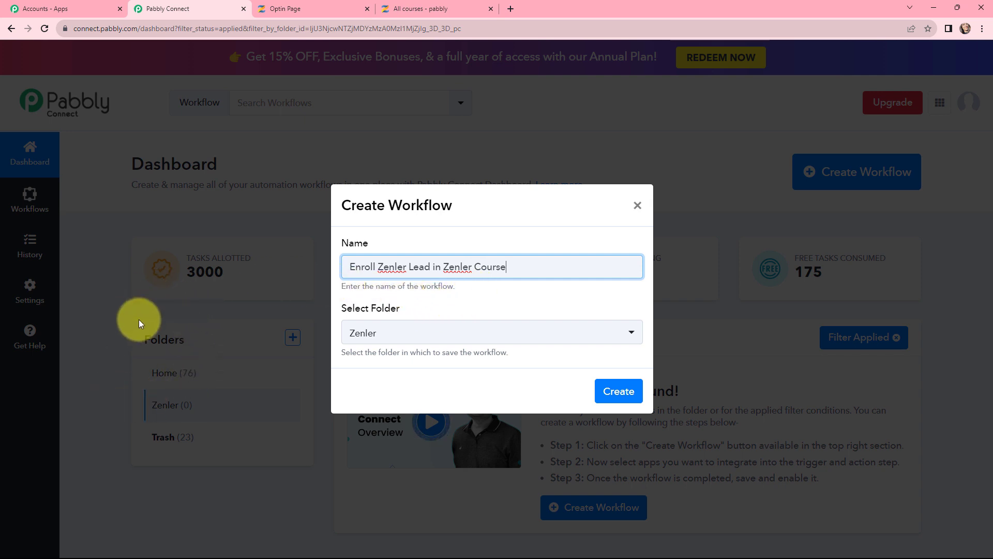
{"action": "left_click", "coordinate": [152, 487]}
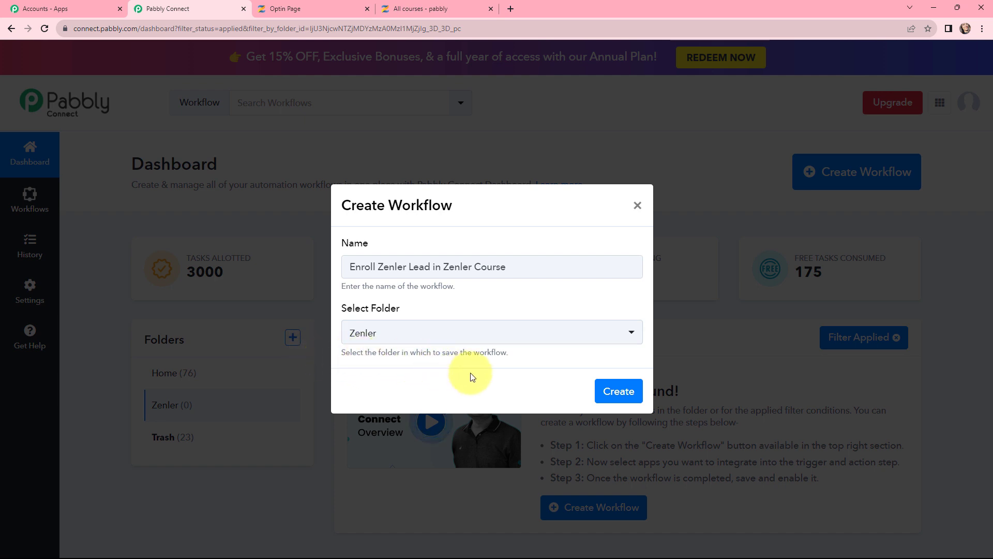
{"action": "left_click", "coordinate": [620, 392]}
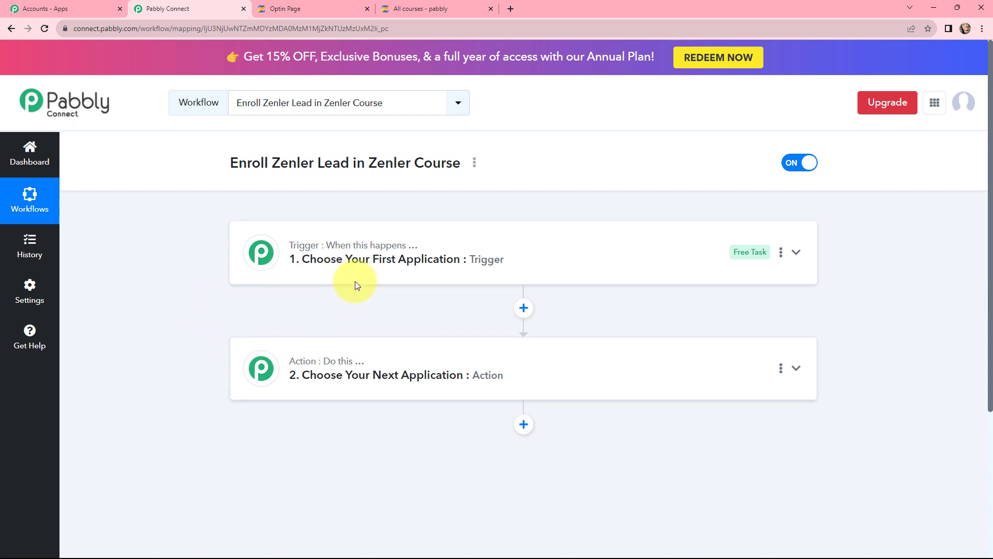
Set the trigger app to Zenler with the New Lead trigger event
{"action": "left_click", "coordinate": [370, 266]}
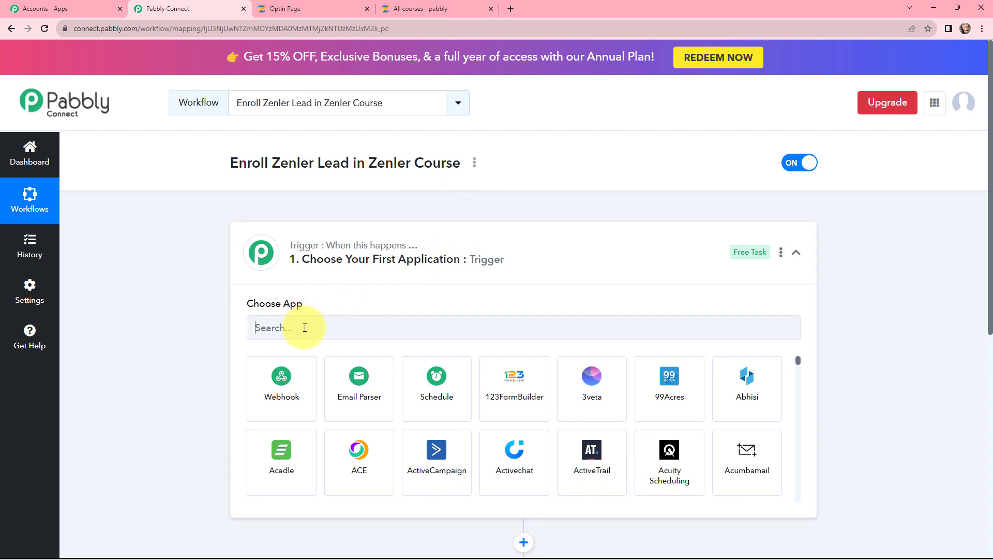
{"action": "type", "text": "zenl"}
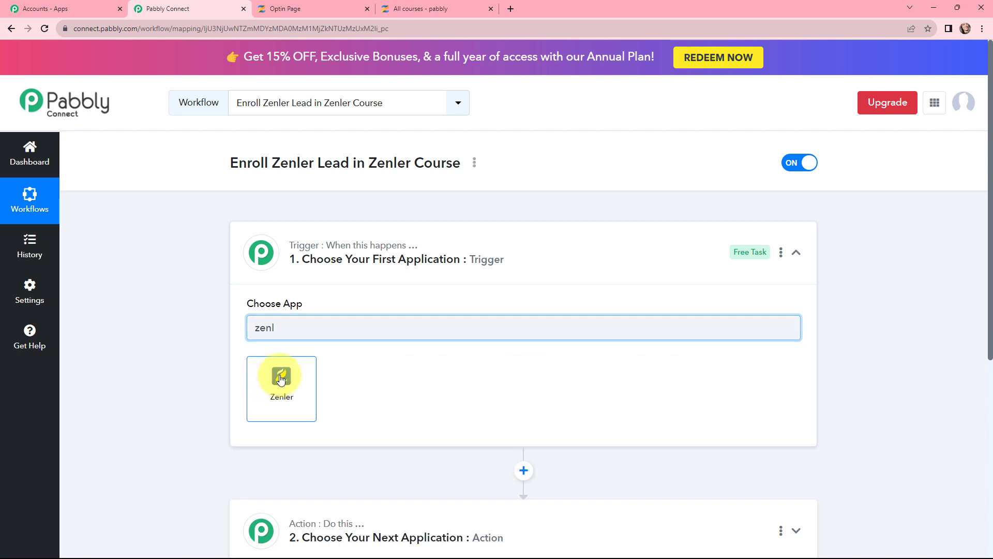
{"action": "left_click", "coordinate": [280, 379]}
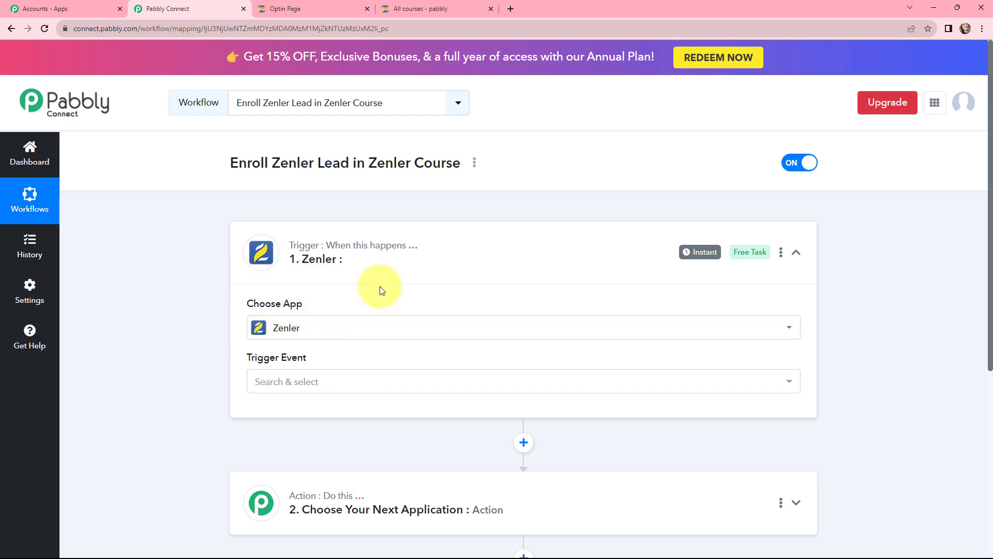
{"action": "left_click", "coordinate": [318, 382]}
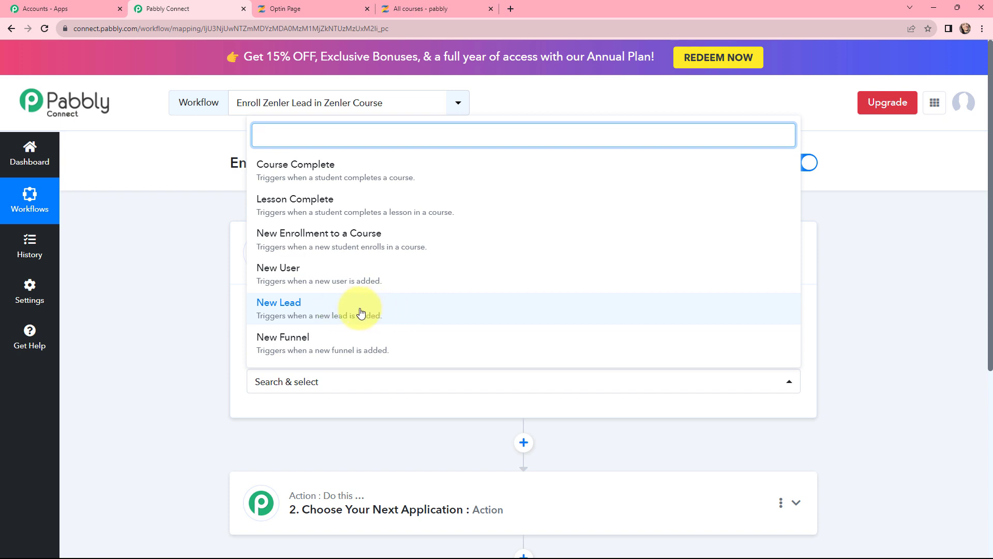
{"action": "left_click", "coordinate": [317, 312]}
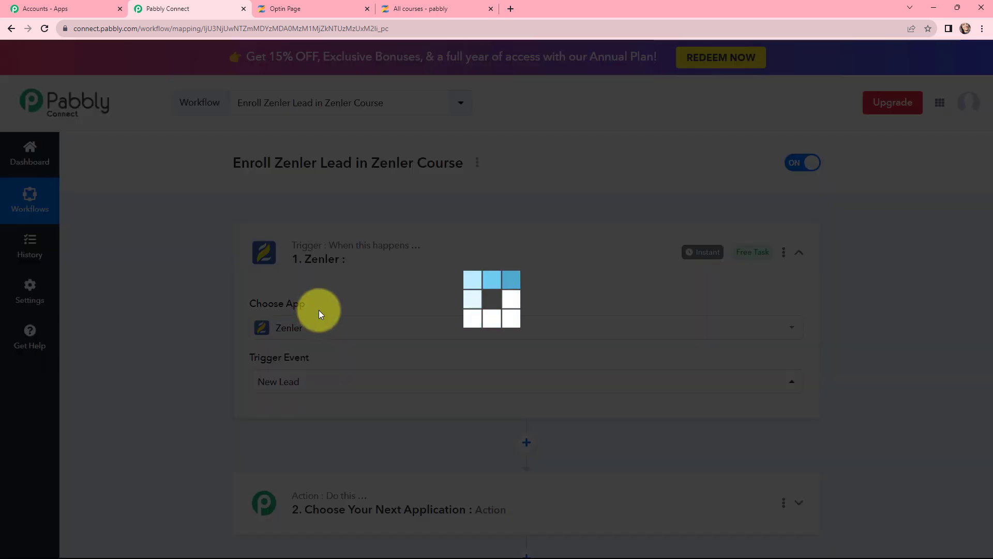
{"action": "scroll", "coordinate": [215, 311], "scroll_direction": "down", "scroll_amount": 1}
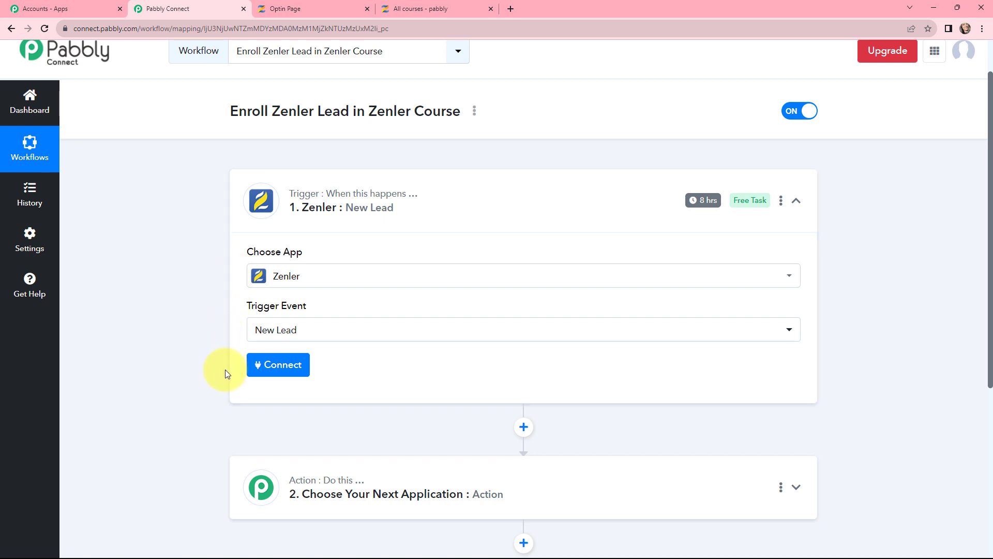
Start a new Zenler connection (Zenler #8), then bring up the Zenler admin Courses page
{"action": "left_click", "coordinate": [278, 367]}
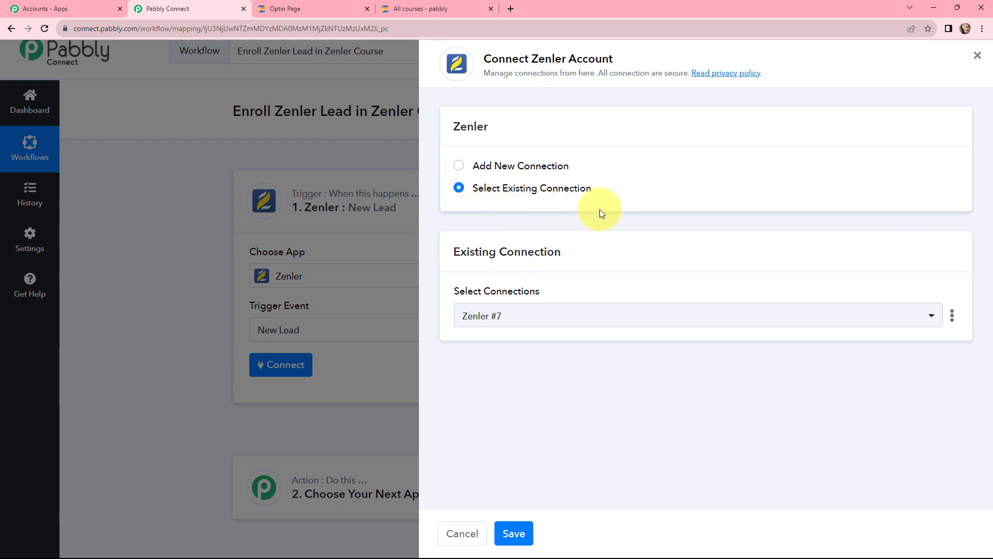
{"action": "left_click", "coordinate": [458, 169]}
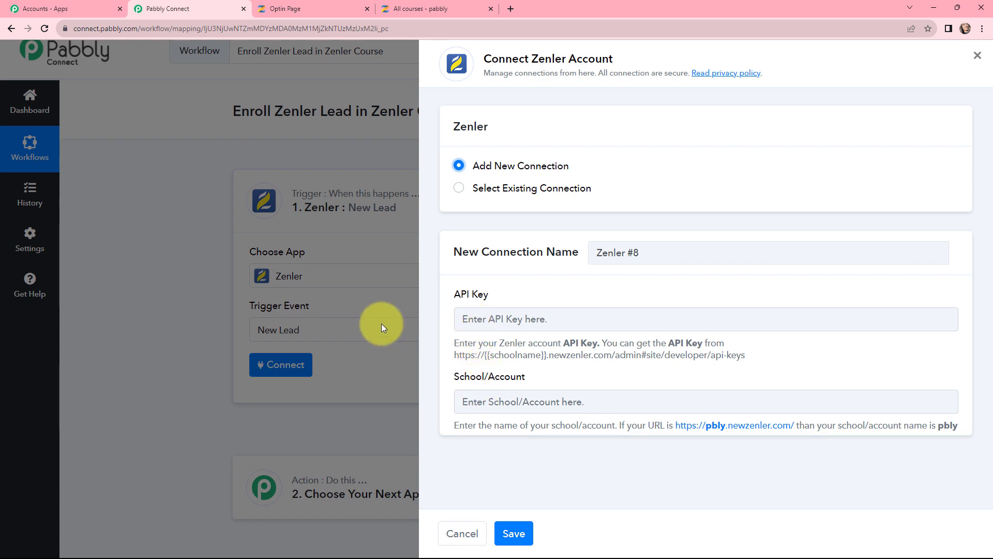
{"action": "left_click", "coordinate": [434, 8]}
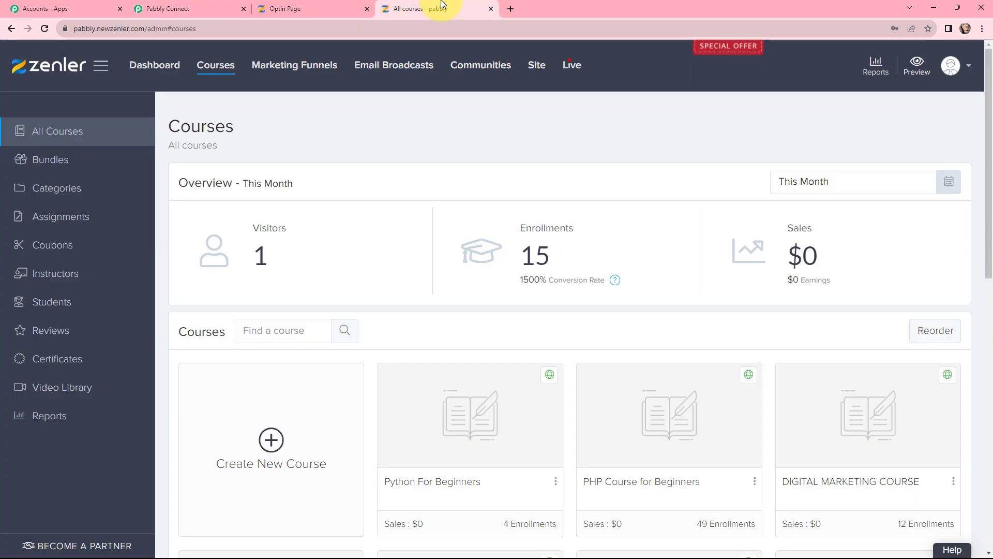
Copy the key from Zenler's Settings > Developers > API Key page and return to Pabbly
{"action": "left_click", "coordinate": [955, 77]}
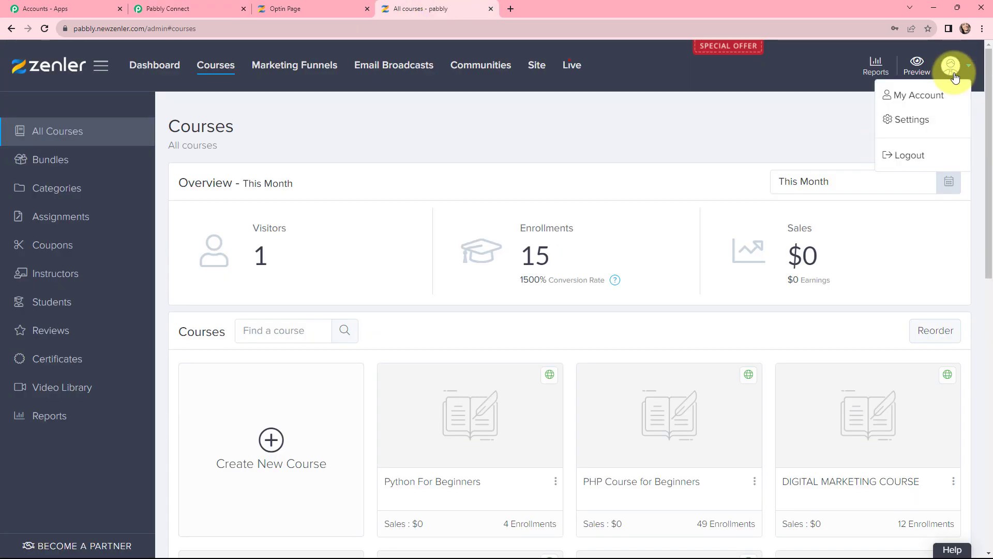
{"action": "left_click", "coordinate": [911, 119]}
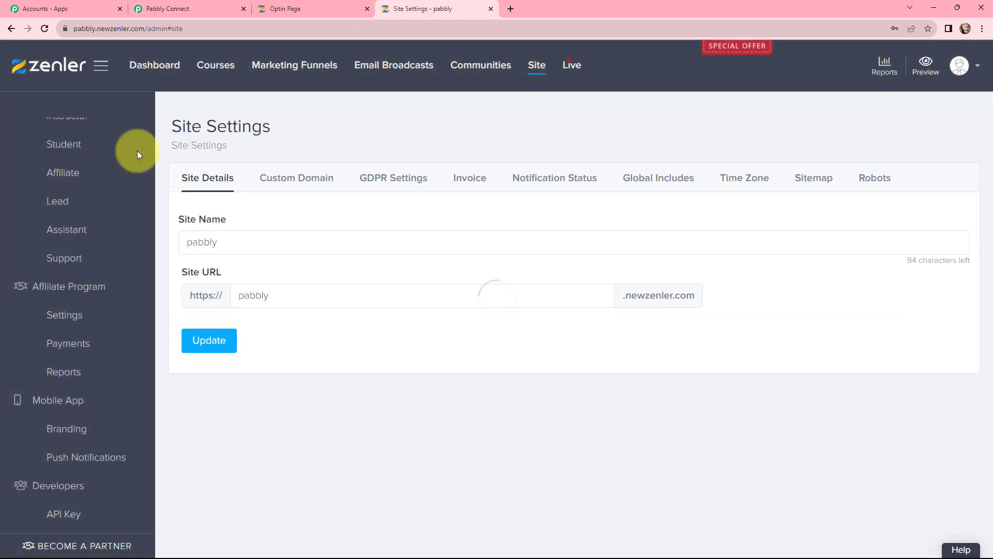
{"action": "left_click", "coordinate": [73, 516]}
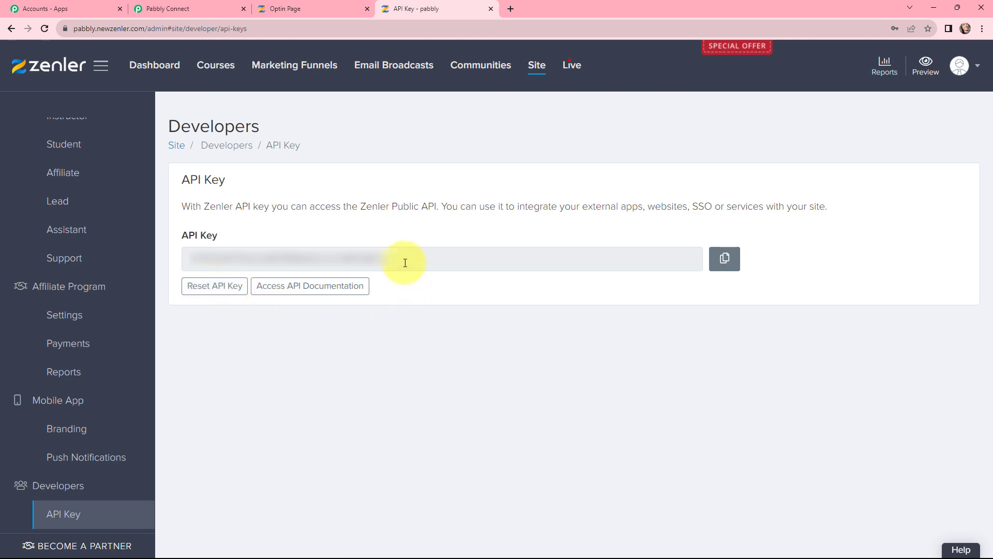
{"action": "left_click_drag", "start_coordinate": [402, 260], "coordinate": [209, 241]}
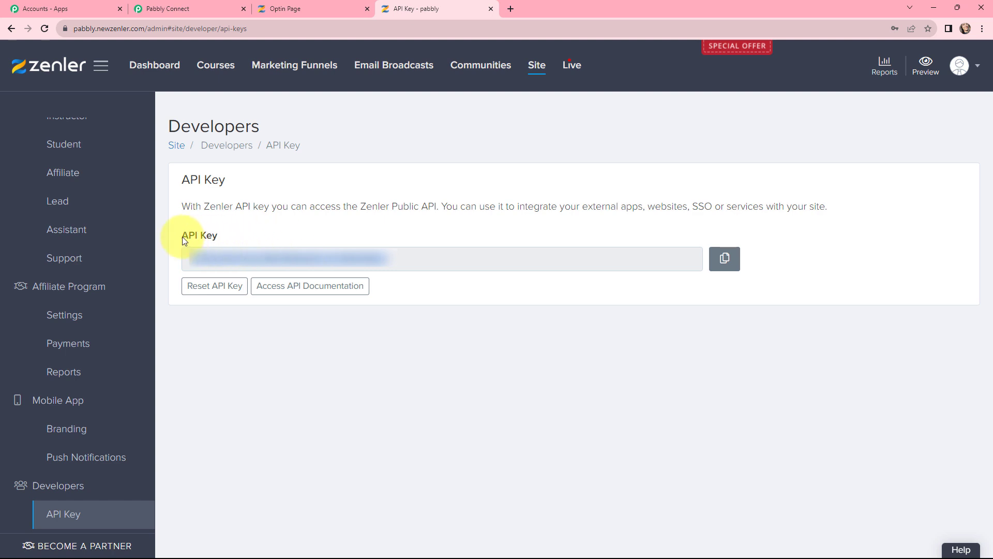
{"action": "left_click", "coordinate": [212, 4]}
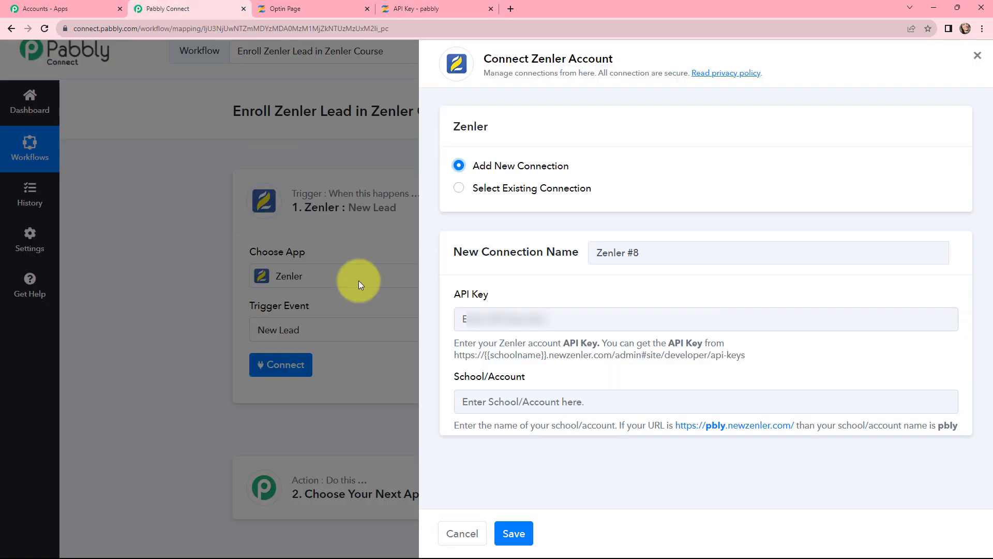
Fill the connection with the Zenler API key and the school name from the site URL, then save
{"action": "left_click", "coordinate": [496, 319]}
{"action": "key", "text": "ctrl+v"}
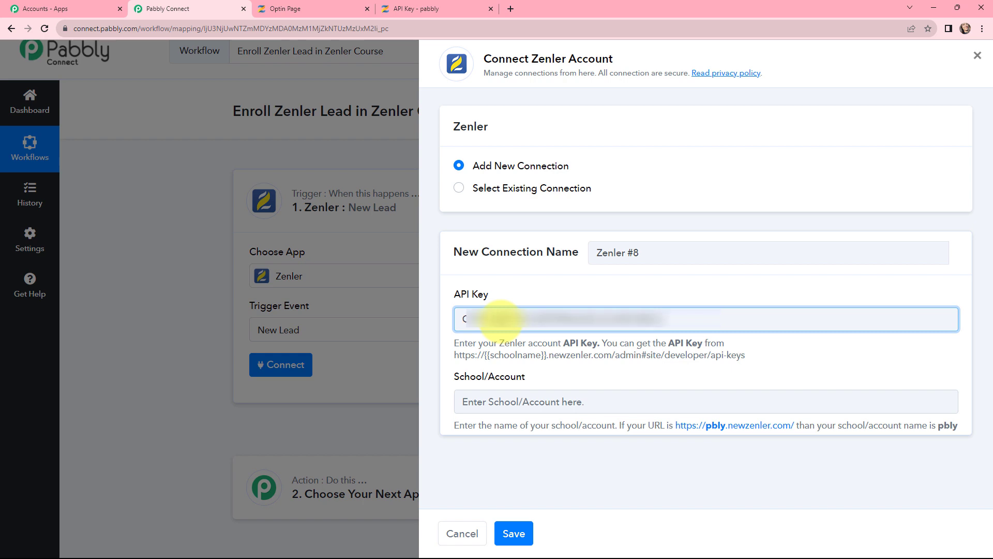
{"action": "left_click", "coordinate": [528, 397]}
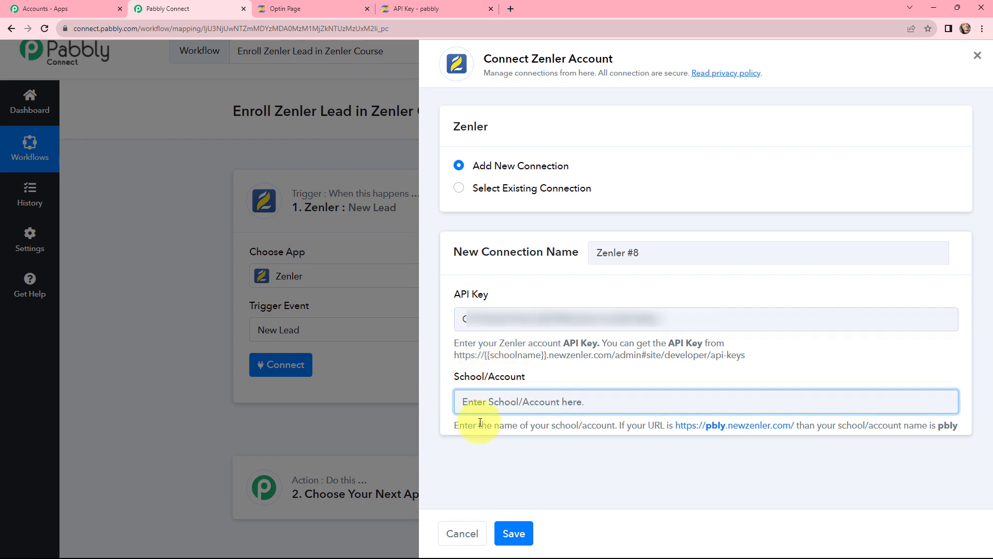
{"action": "left_click", "coordinate": [408, 9]}
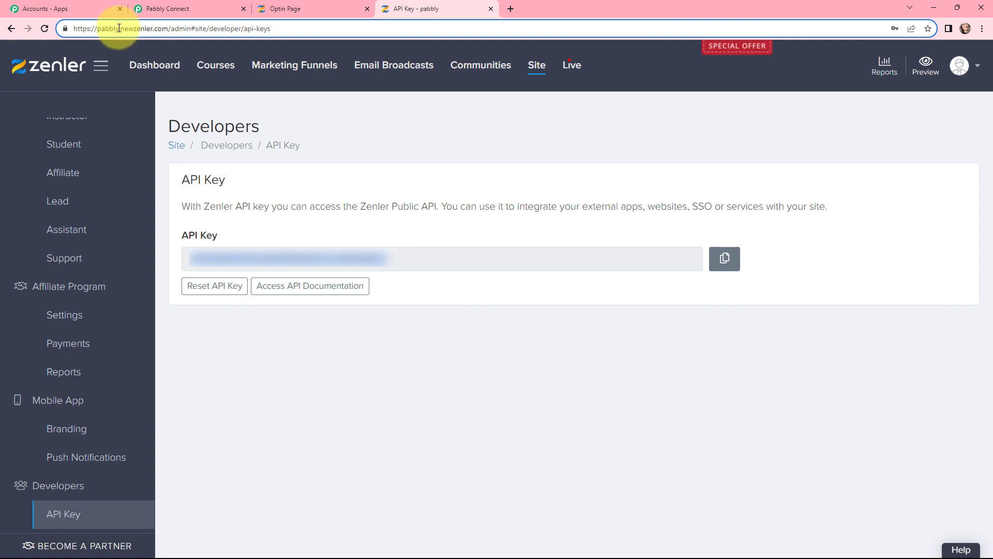
{"action": "left_click_drag", "start_coordinate": [118, 29], "coordinate": [99, 33]}
{"action": "key", "text": "ctrl+c"}
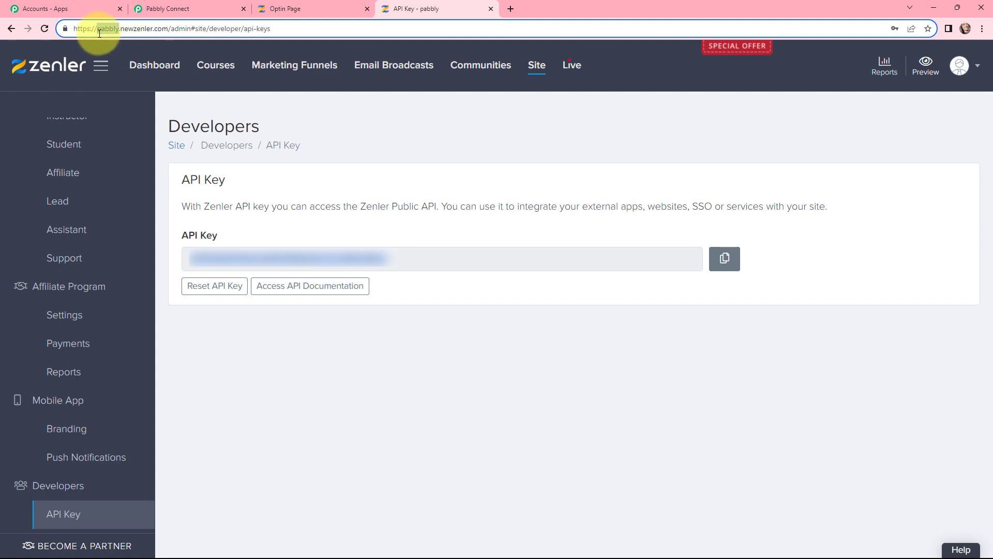
{"action": "left_click", "coordinate": [171, 9]}
{"action": "key", "text": "ctrl+v"}
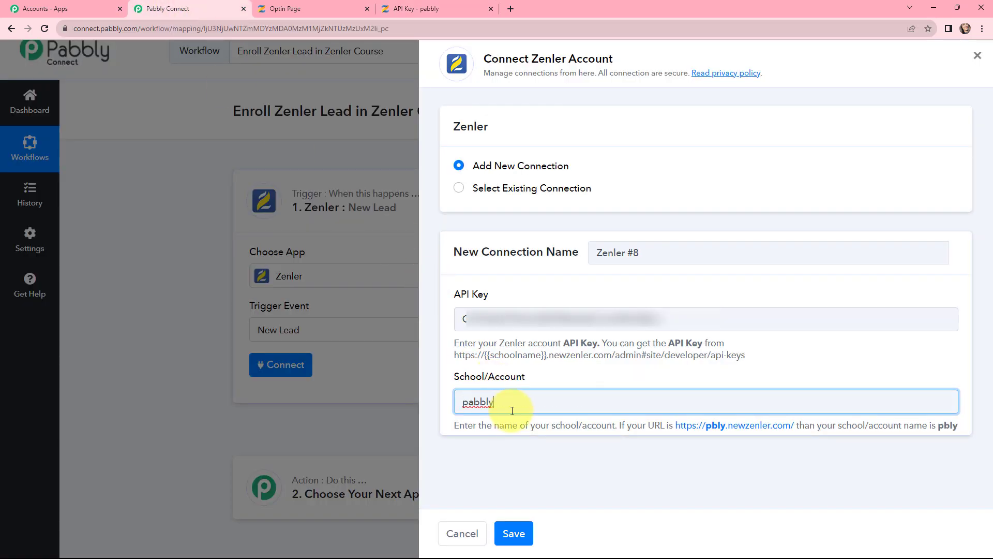
{"action": "left_click", "coordinate": [514, 535]}
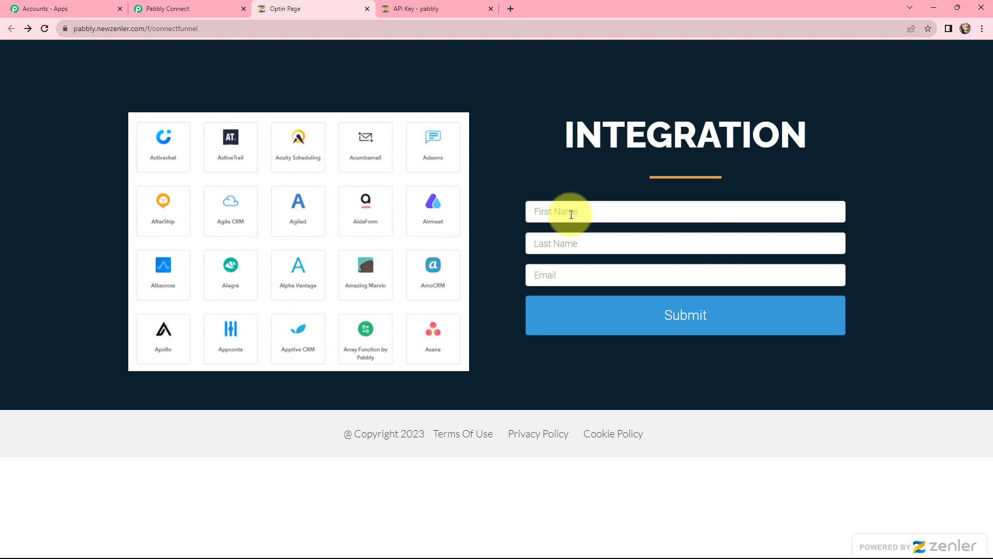
Submit Zenler's optin form with first name 'lead', last name 'new' and the lead's e-mail address
{"action": "left_click", "coordinate": [572, 214]}
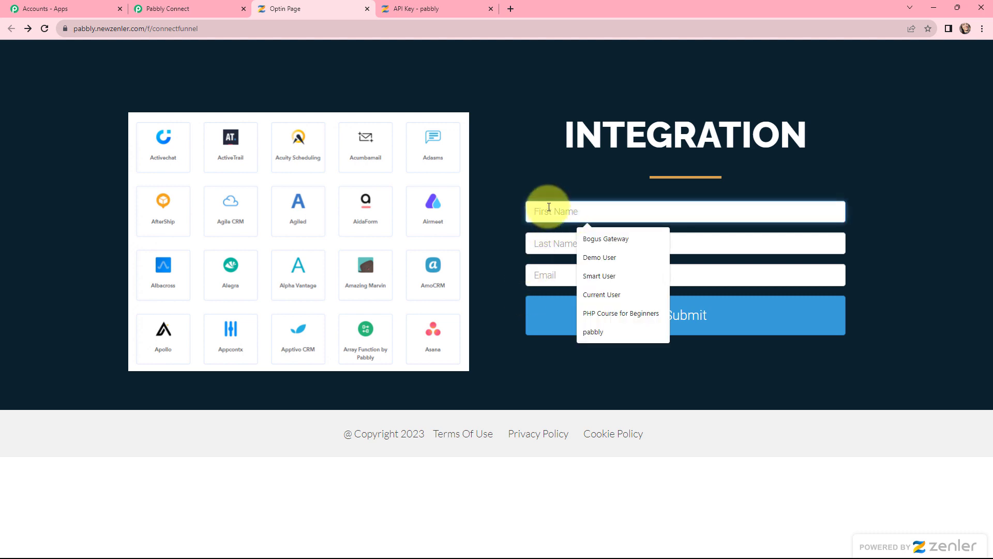
{"action": "type", "text": "lead"}
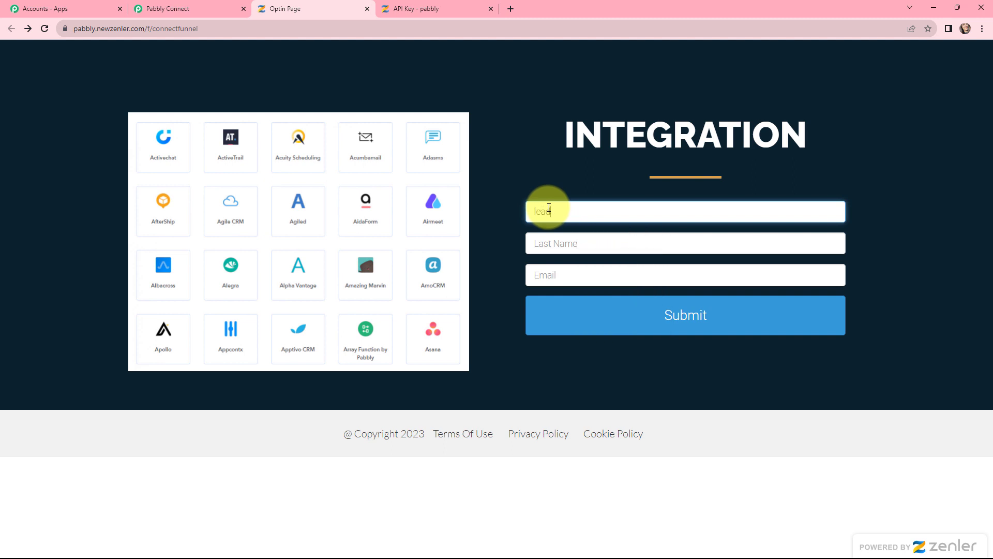
{"action": "left_click", "coordinate": [553, 244]}
{"action": "type", "text": "new"}
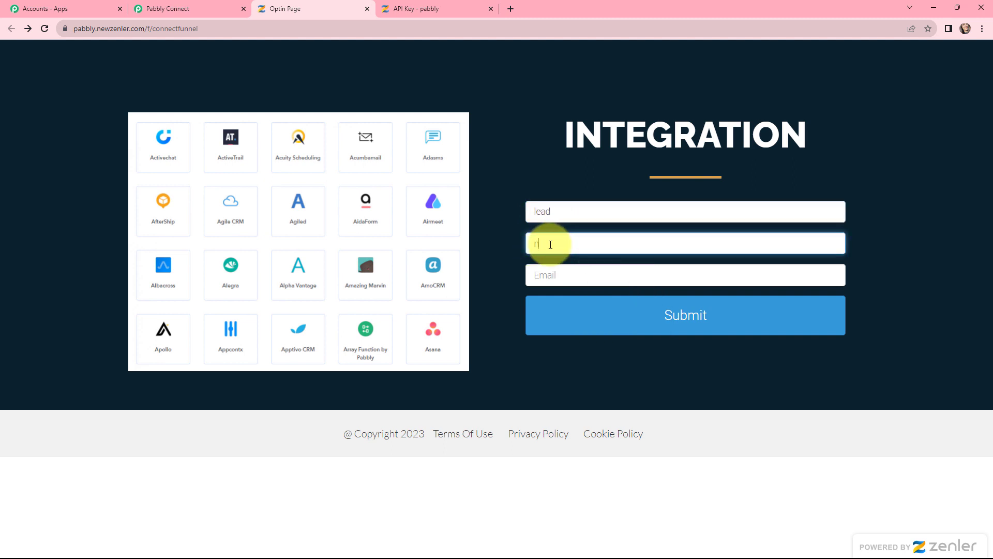
{"action": "left_click", "coordinate": [535, 275]}
{"action": "type", "text": "lea"}
{"action": "key", "text": "BackSpace"}
{"action": "key", "text": "BackSpace"}
{"action": "key", "text": "BackSpace"}
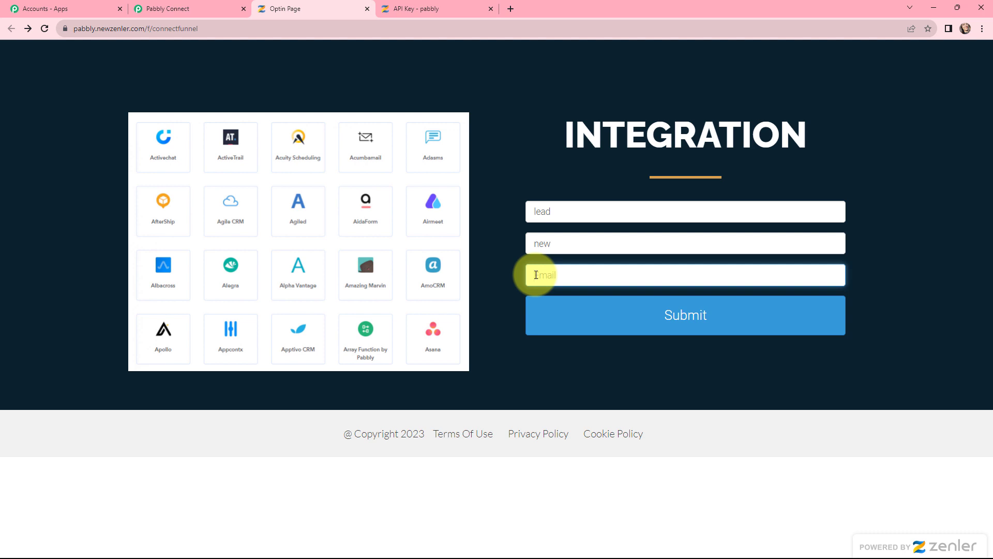
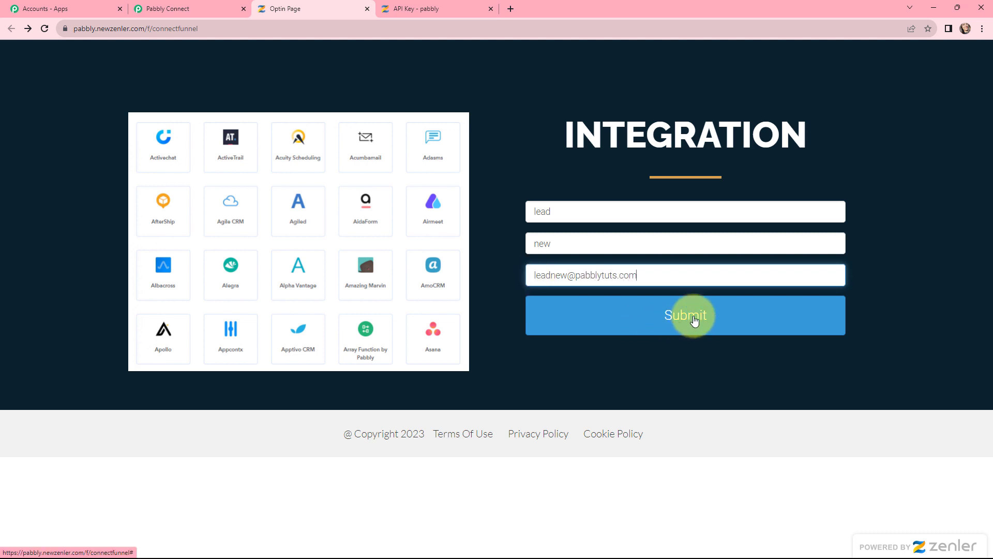
{"action": "left_click", "coordinate": [695, 322]}
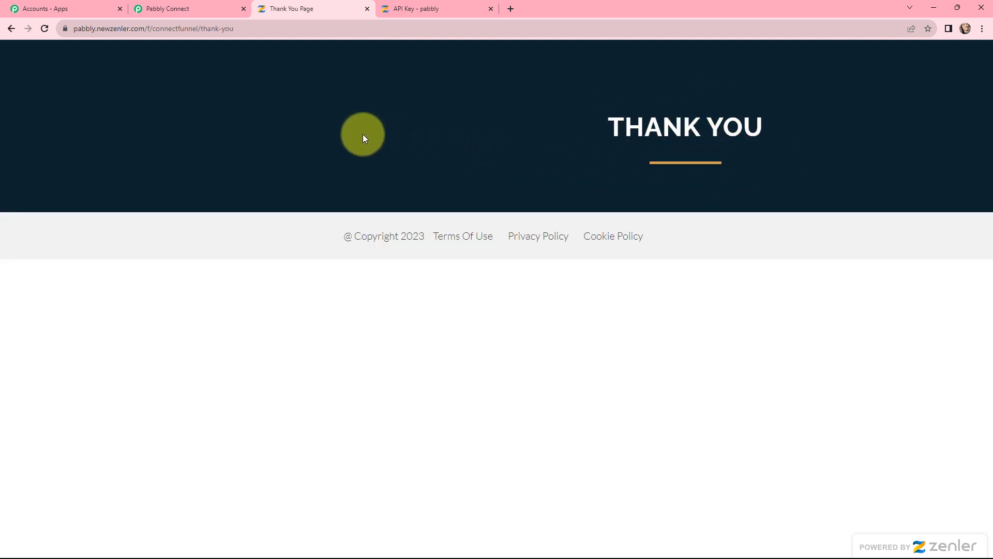
{"action": "left_click", "coordinate": [164, 8]}
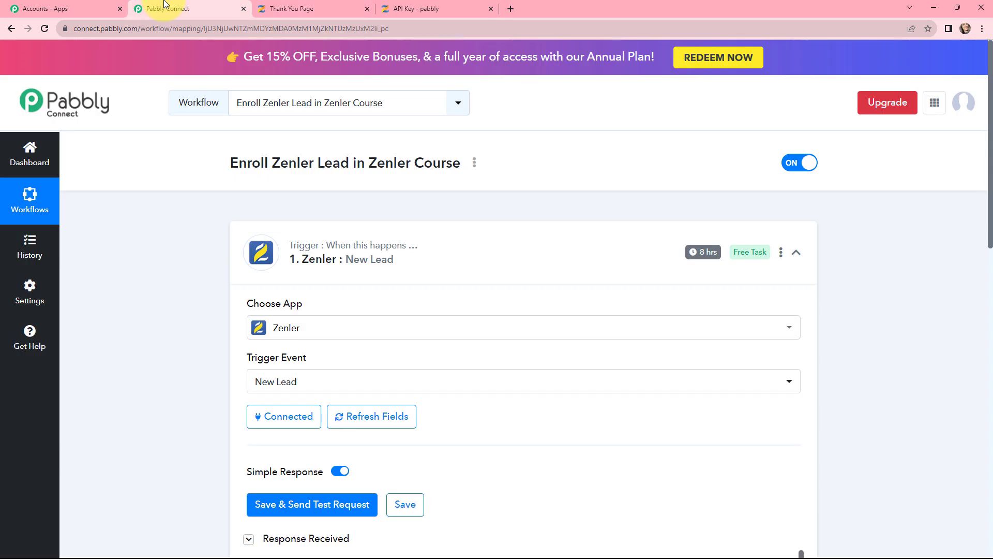
Check the received response's First Name (Lead), Last Name (new) and Email values
{"action": "scroll", "coordinate": [533, 289], "scroll_direction": "down", "scroll_amount": 1}
{"action": "scroll", "coordinate": [533, 289], "scroll_direction": "down", "scroll_amount": 5}
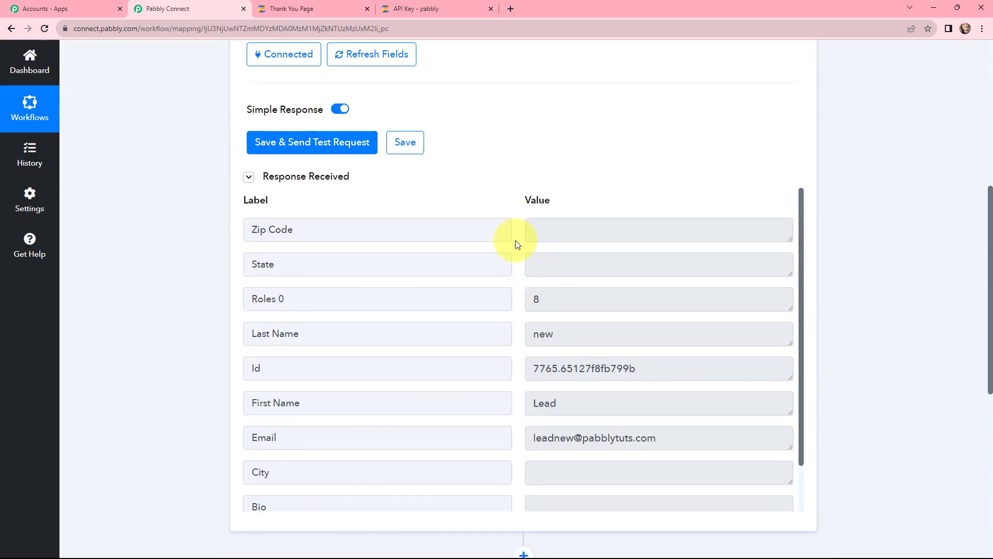
{"action": "scroll", "coordinate": [516, 243], "scroll_direction": "down", "scroll_amount": 1}
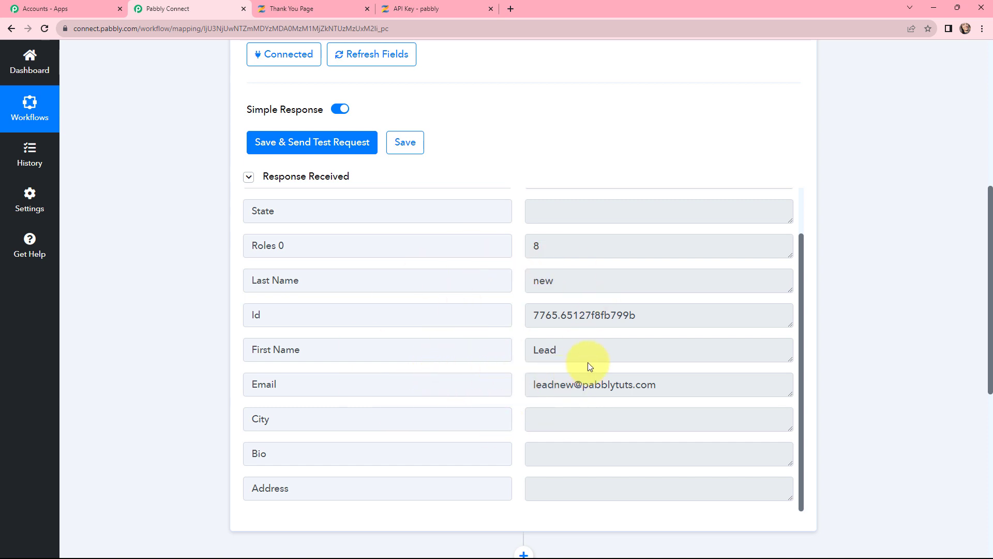
{"action": "left_click", "coordinate": [588, 343]}
{"action": "left_click", "coordinate": [568, 281]}
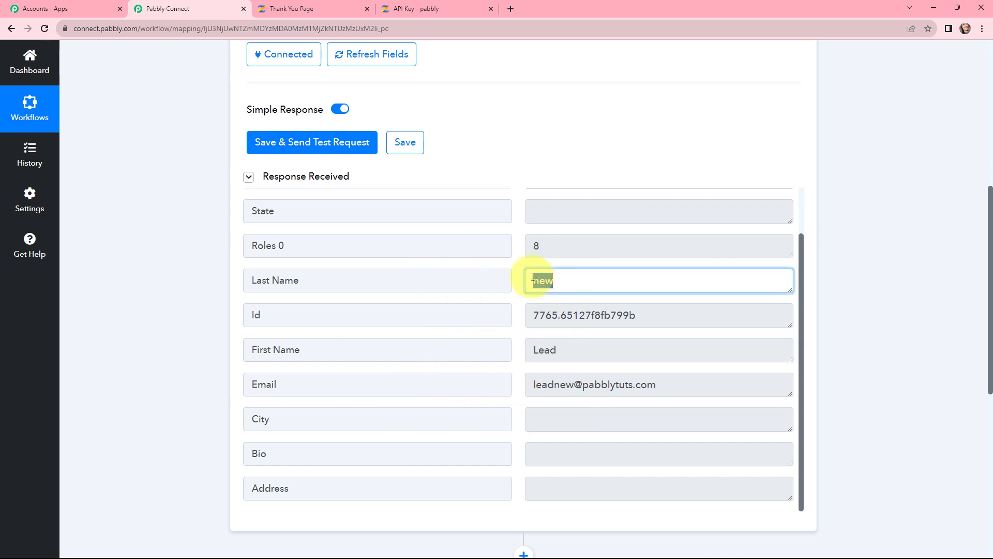
{"action": "left_click", "coordinate": [672, 389]}
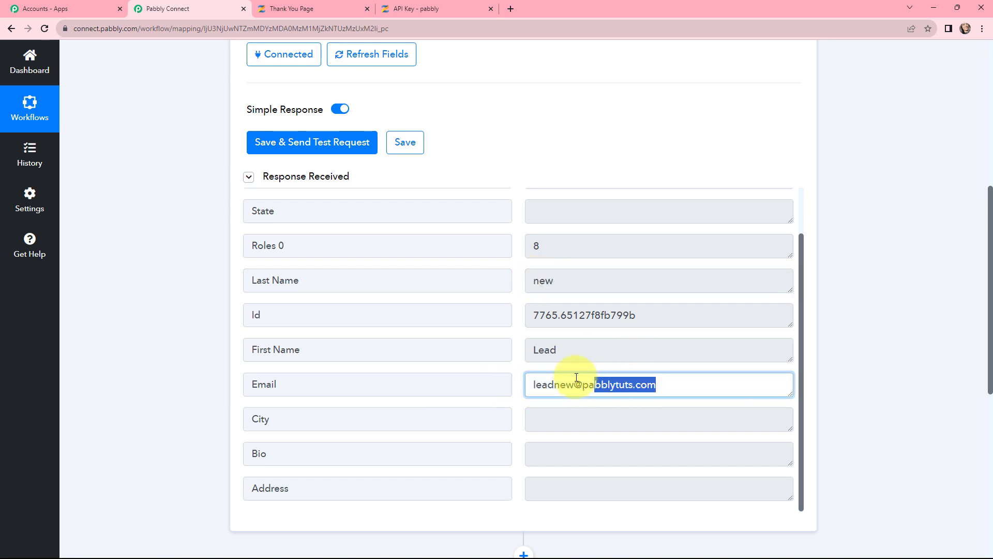
{"action": "left_click", "coordinate": [518, 372]}
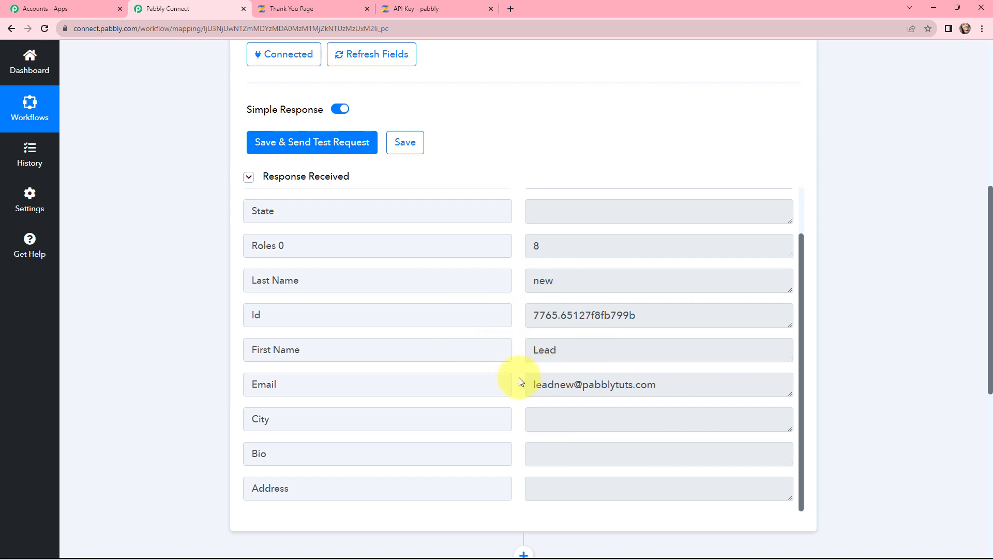
Highlight the workflow name 'Enroll Zenler Lead in Zenler Course' at the top of the workflow
{"action": "scroll", "coordinate": [520, 381], "scroll_direction": "up", "scroll_amount": 2}
{"action": "scroll", "coordinate": [166, 252], "scroll_direction": "up", "scroll_amount": 7}
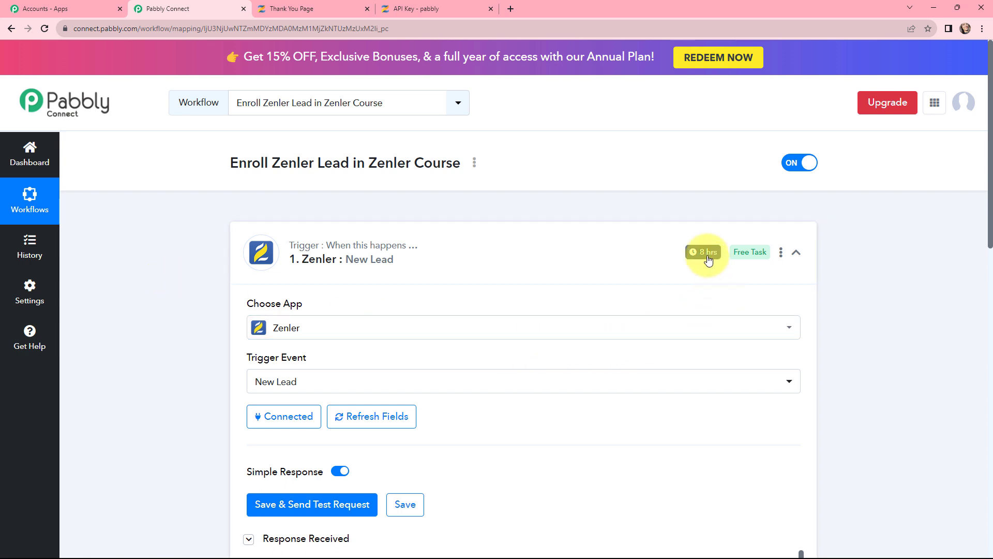
{"action": "mouse_move", "coordinate": [707, 258]}
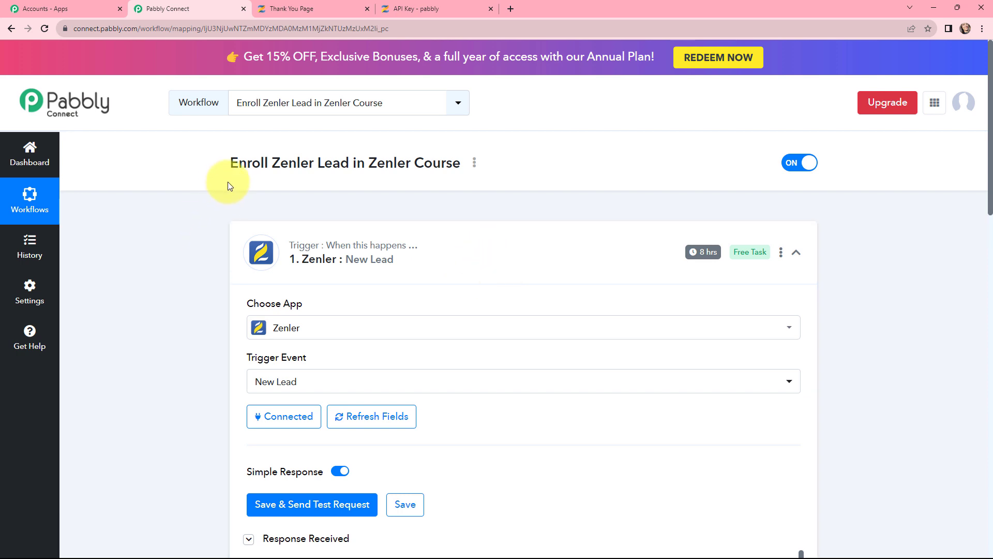
{"action": "triple_click", "coordinate": [269, 170]}
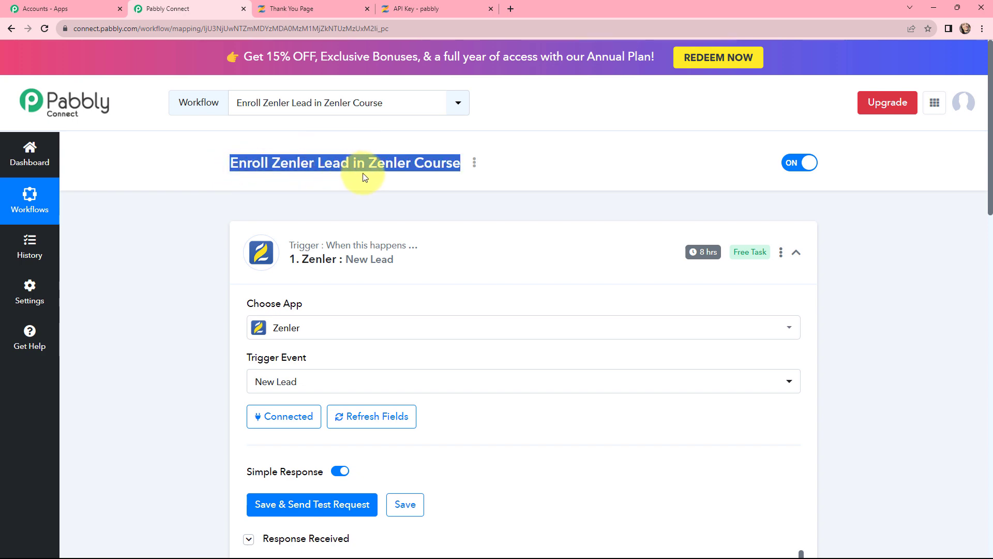
{"action": "left_click", "coordinate": [877, 279]}
{"action": "scroll", "coordinate": [846, 317], "scroll_direction": "down", "scroll_amount": 7}
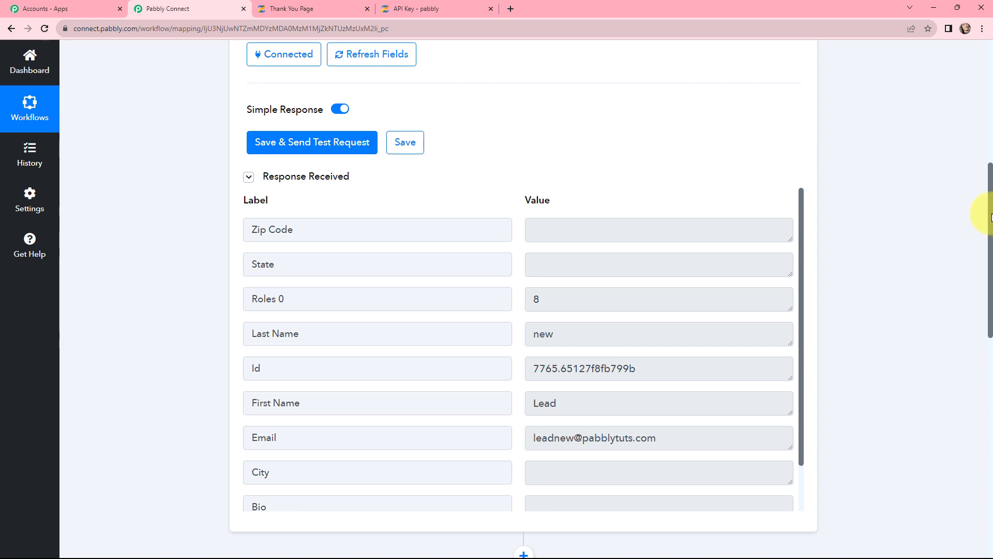
Choose Zenler as the action step's app and list its available action events
{"action": "left_click_drag", "start_coordinate": [991, 216], "coordinate": [989, 333]}
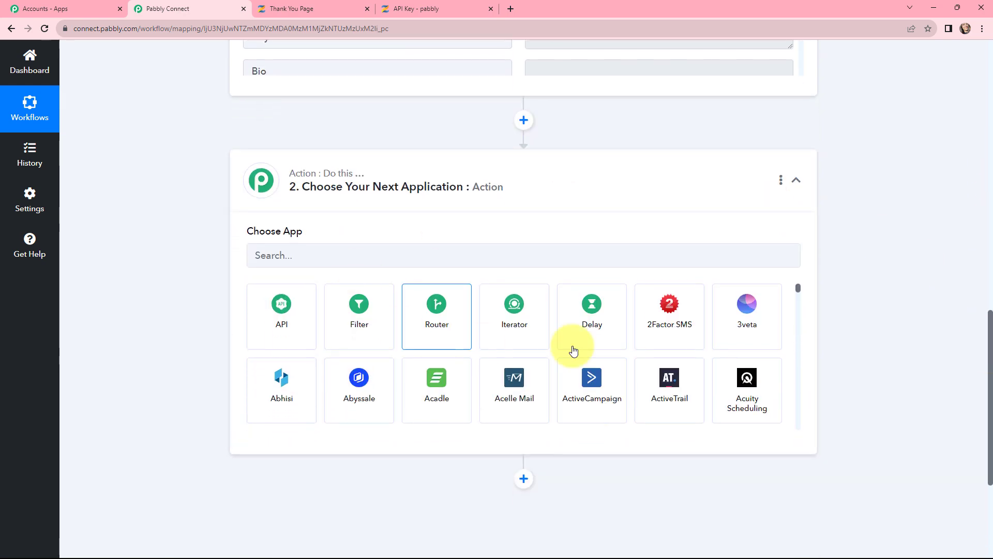
{"action": "left_click", "coordinate": [371, 259]}
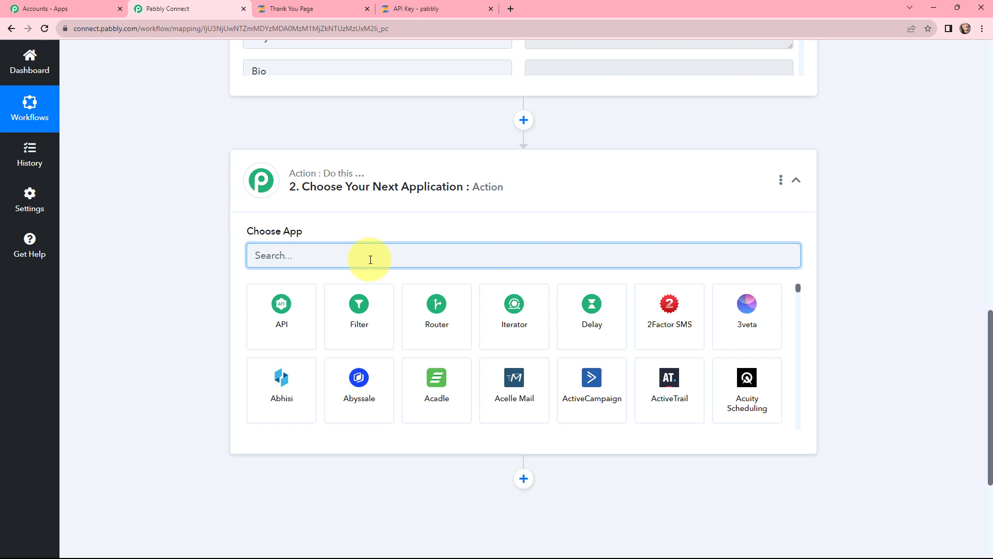
{"action": "type", "text": "zenl"}
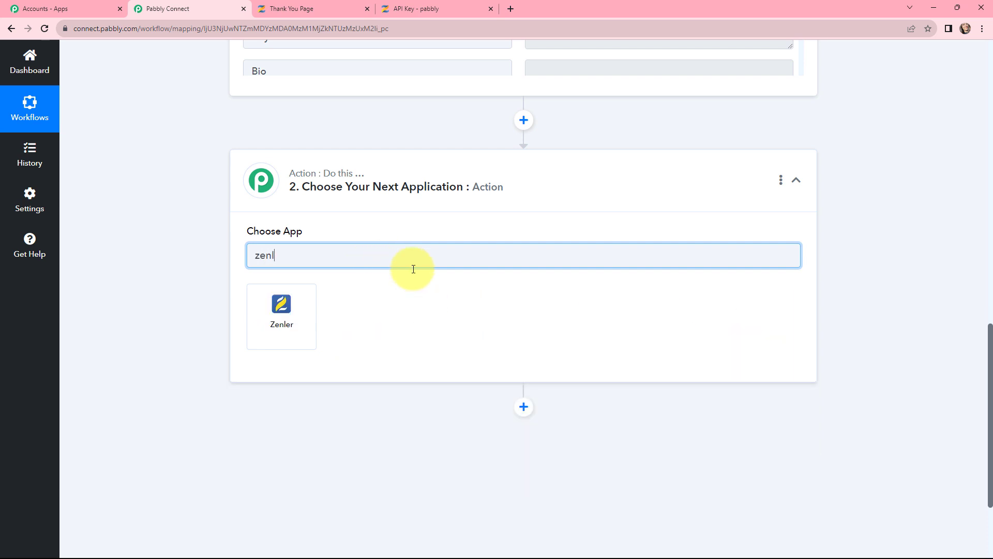
{"action": "left_click", "coordinate": [280, 308]}
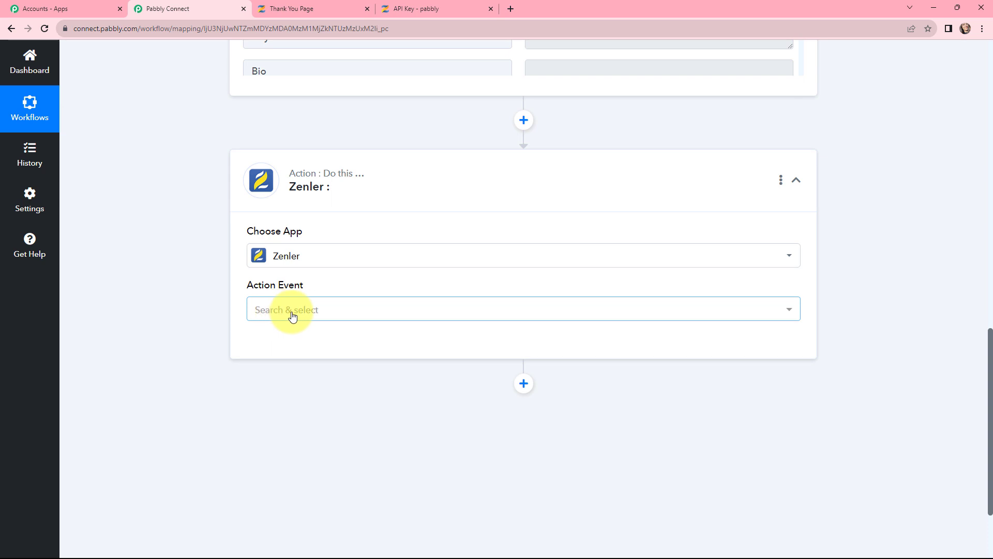
{"action": "left_click", "coordinate": [291, 313]}
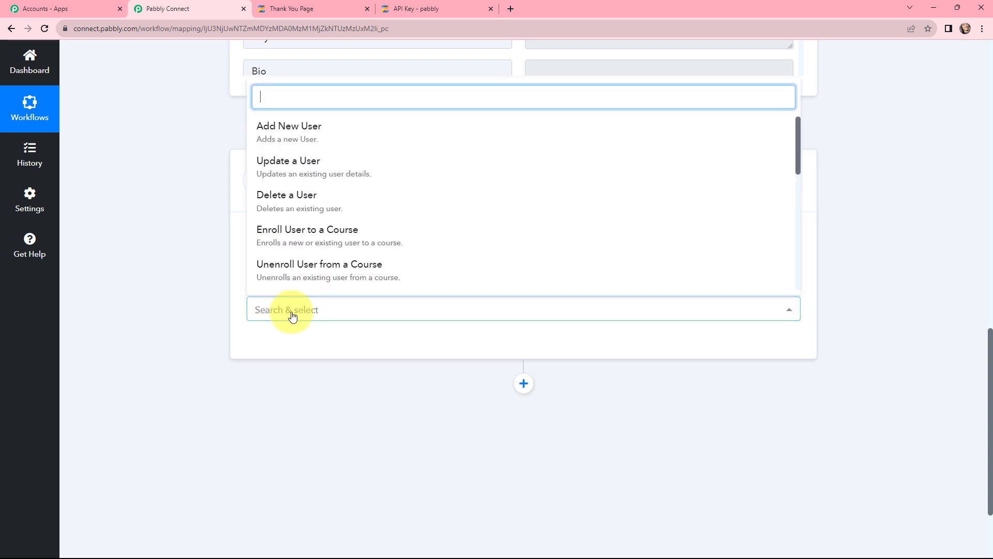
Set the action to Enroll User to a Course and link the existing Zenler #8 connection
{"action": "left_click", "coordinate": [316, 238]}
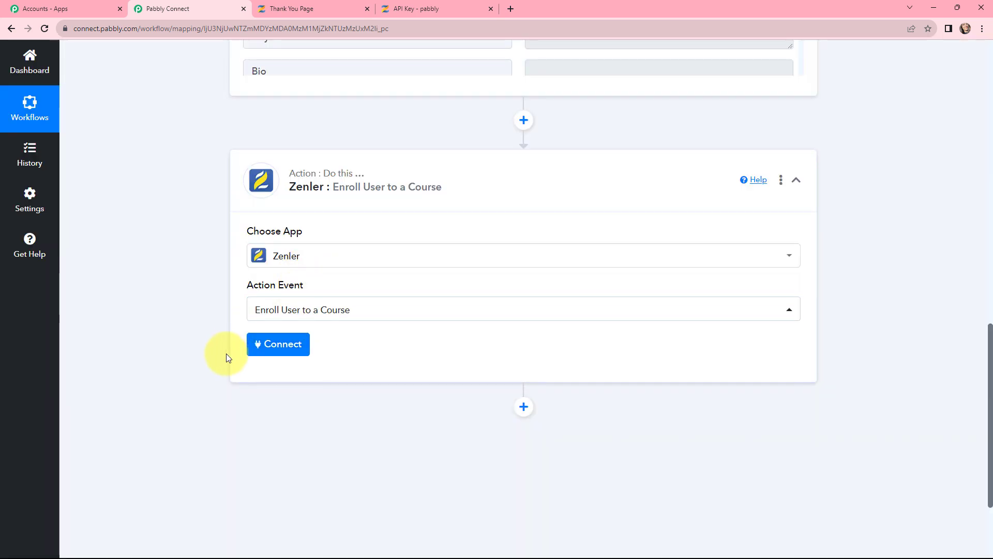
{"action": "left_click", "coordinate": [279, 345]}
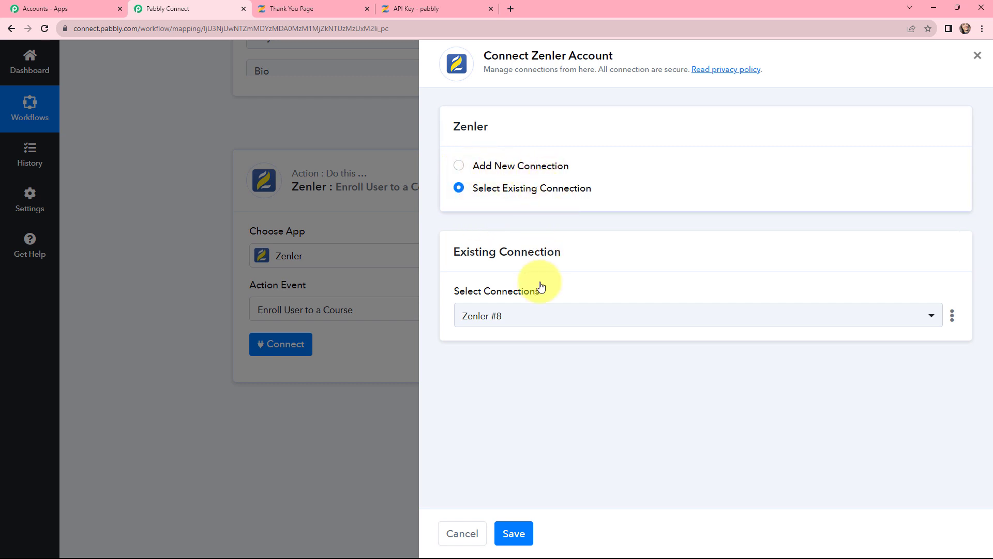
{"action": "left_click", "coordinate": [505, 531]}
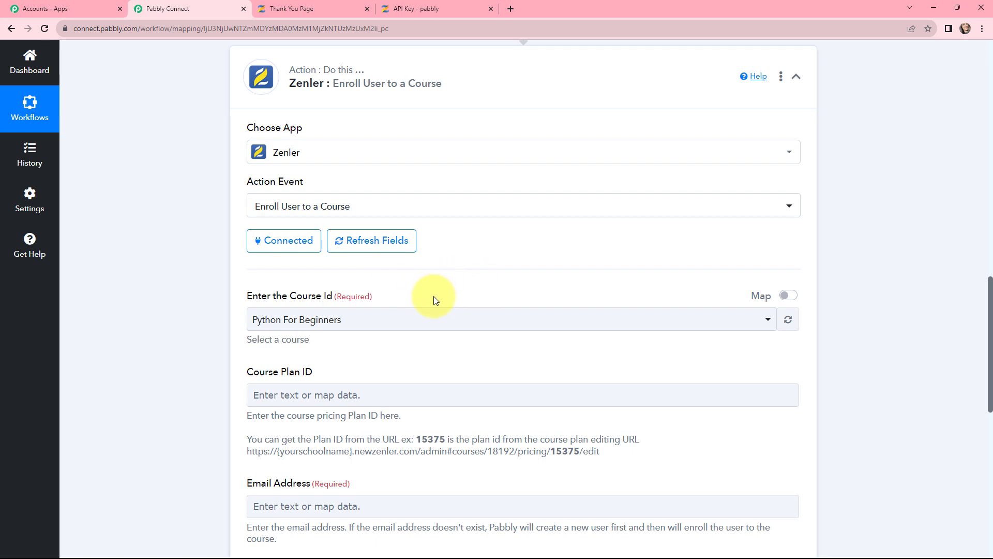
Keep Python For Beginners as the Course Id and bring up Zenler's All Courses page
{"action": "scroll", "coordinate": [434, 296], "scroll_direction": "down", "scroll_amount": 3}
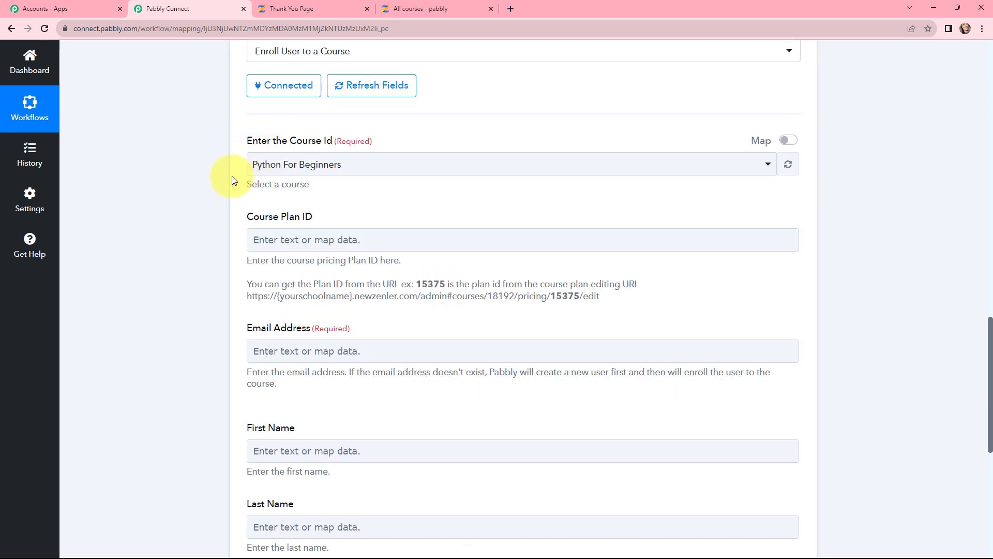
{"action": "left_click", "coordinate": [354, 173]}
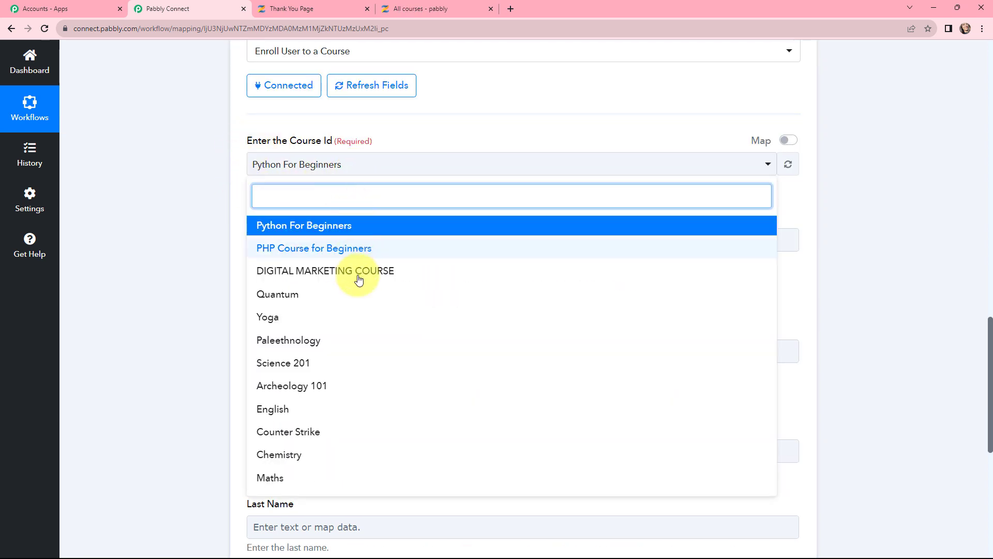
{"action": "left_click", "coordinate": [195, 238]}
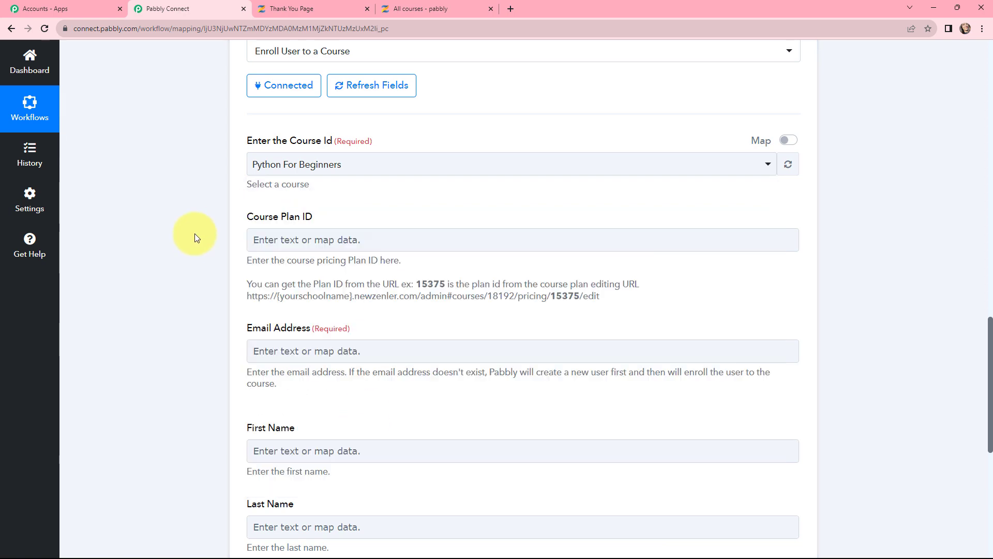
{"action": "left_click", "coordinate": [445, 9]}
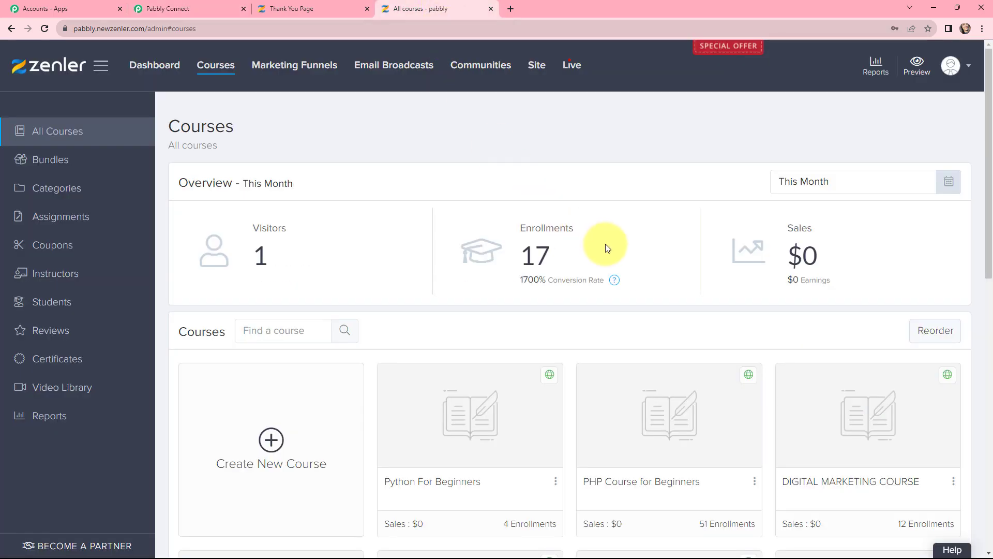
Review Zenler's All Courses list: Python For Beginners (4 enrollments) and PHP Course for Beginners (51)
{"action": "scroll", "coordinate": [607, 245], "scroll_direction": "down", "scroll_amount": 6}
{"action": "scroll", "coordinate": [603, 248], "scroll_direction": "up", "scroll_amount": 5}
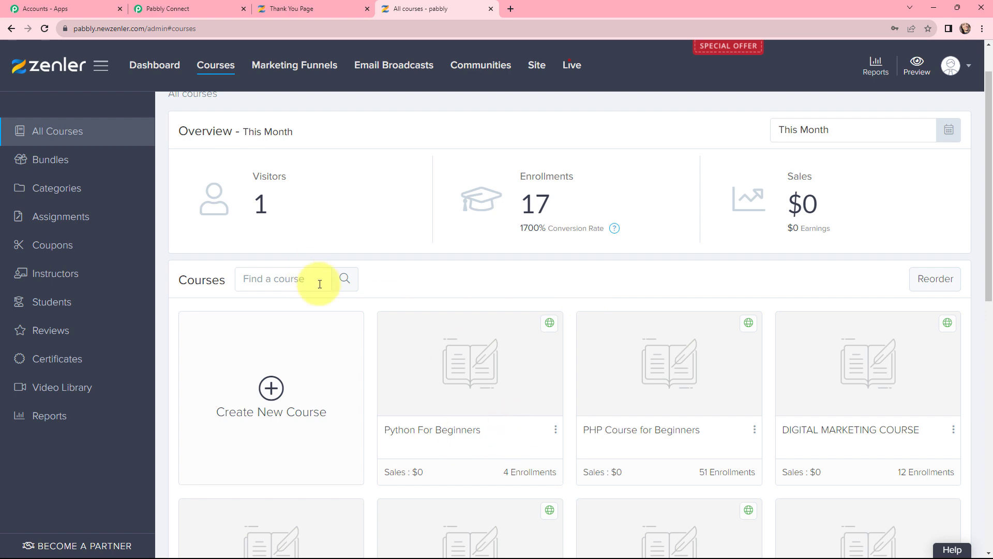
{"action": "scroll", "coordinate": [579, 377], "scroll_direction": "down", "scroll_amount": 6}
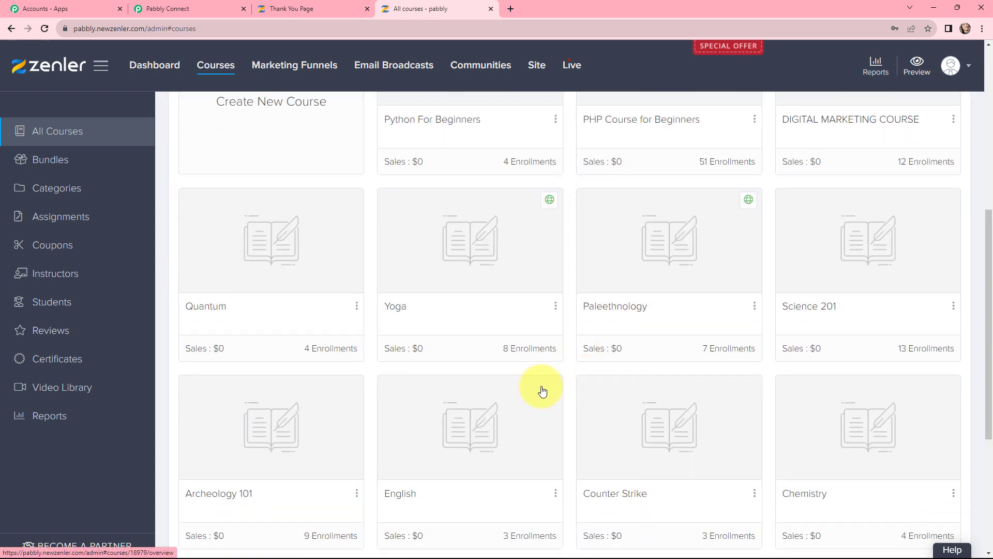
{"action": "scroll", "coordinate": [568, 367], "scroll_direction": "up", "scroll_amount": 4}
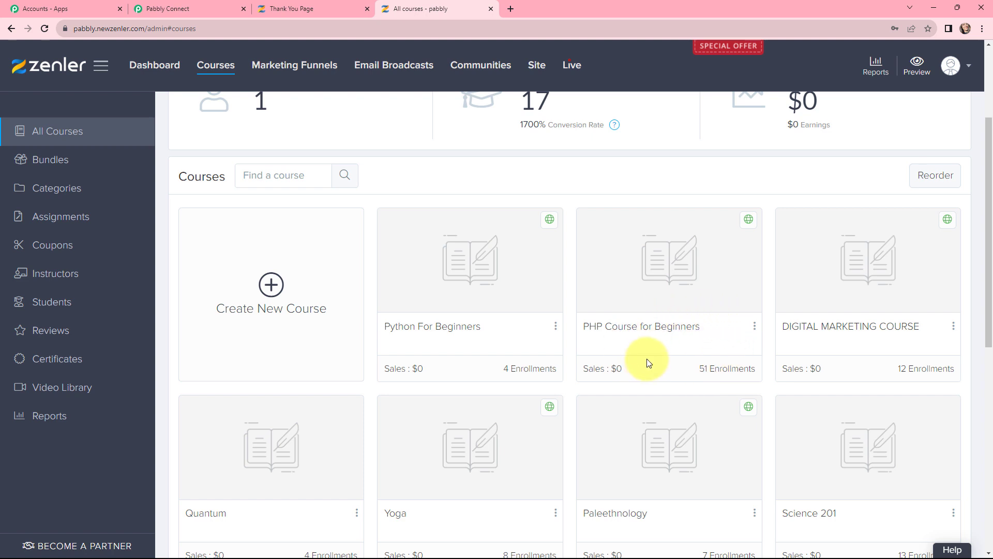
{"action": "left_click", "coordinate": [174, 4]}
Change the enrollment action's Course Id from Python For Beginners to PHP Course for Beginners
{"action": "left_click", "coordinate": [390, 165]}
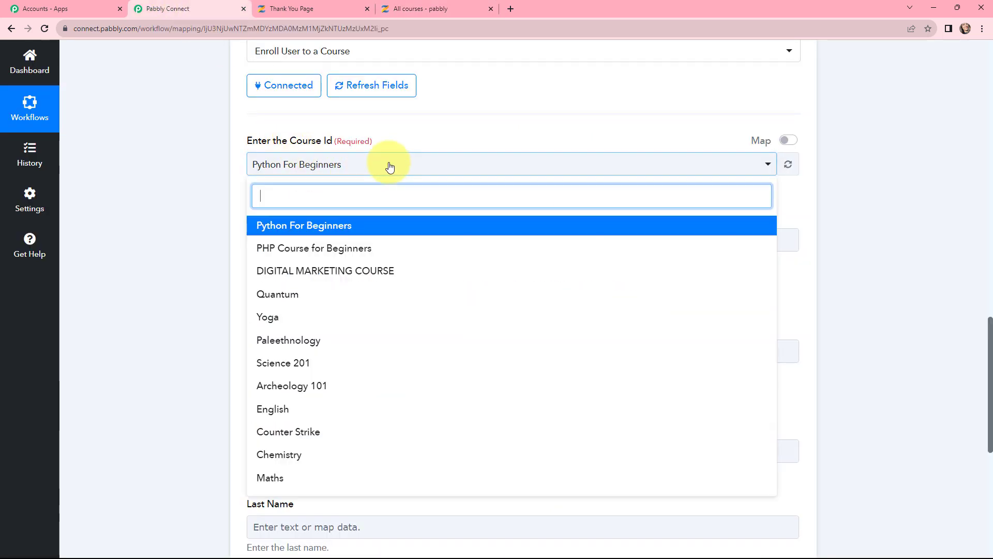
{"action": "left_click", "coordinate": [339, 253]}
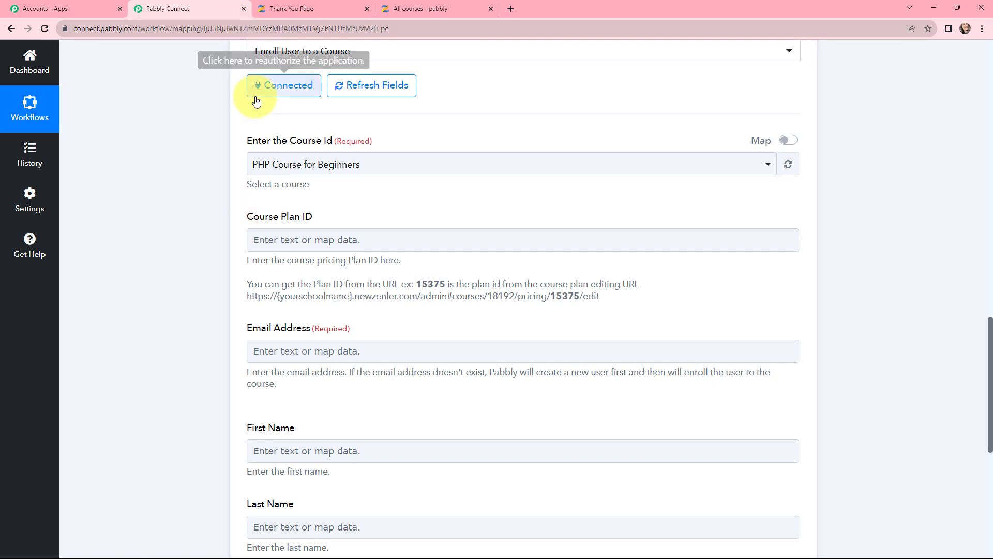
{"action": "left_click", "coordinate": [402, 5]}
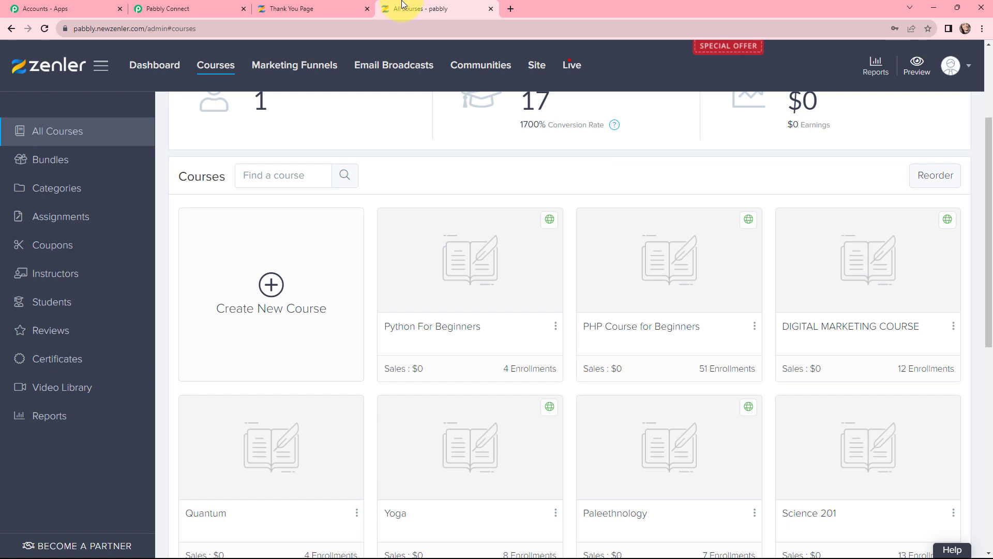
Copy plan ID 52065 from the Core PHP Programming plan in PHP Course for Beginners pricing
{"action": "left_click", "coordinate": [645, 329]}
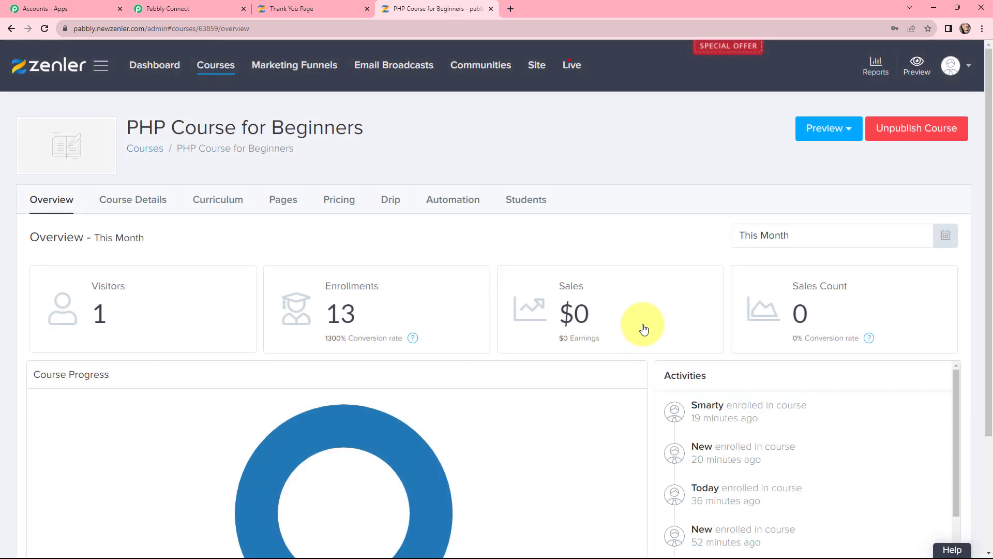
{"action": "left_click", "coordinate": [348, 203]}
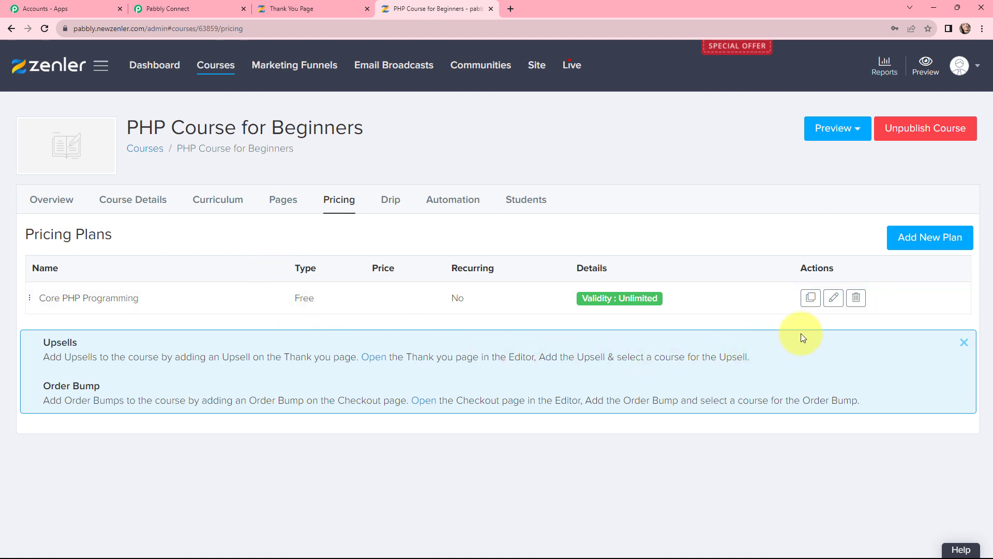
{"action": "left_click", "coordinate": [834, 299]}
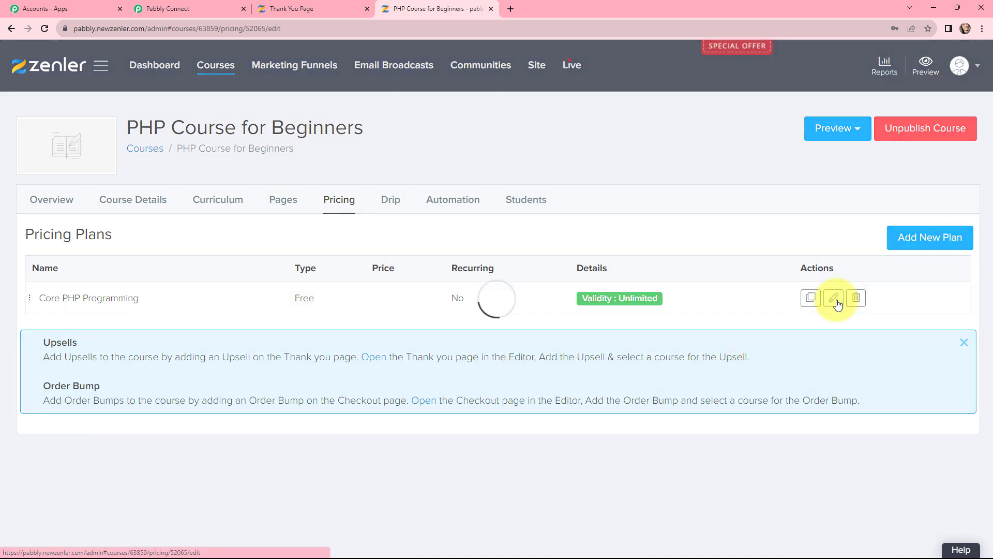
{"action": "left_click", "coordinate": [328, 30]}
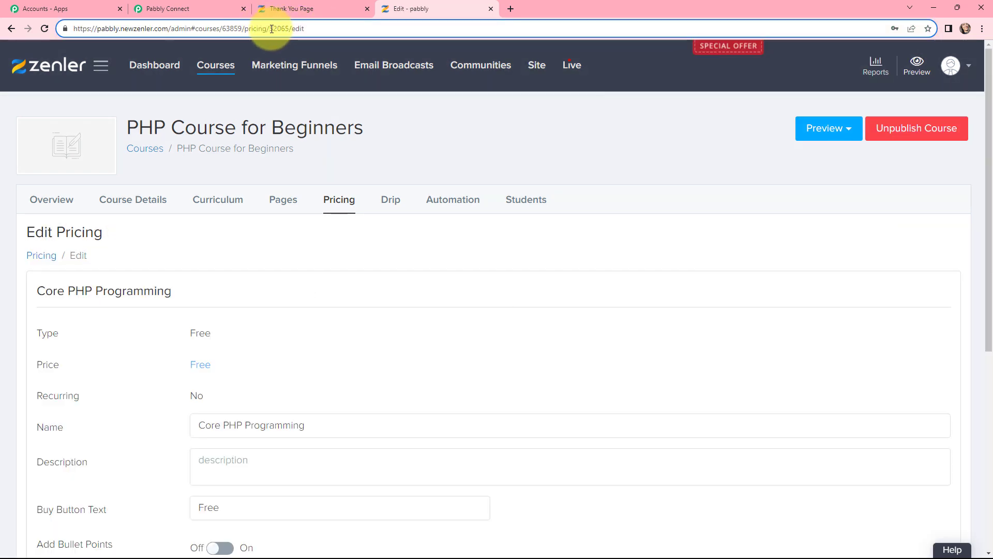
{"action": "left_click_drag", "start_coordinate": [270, 29], "coordinate": [288, 29]}
{"action": "key", "text": "ctrl+c"}
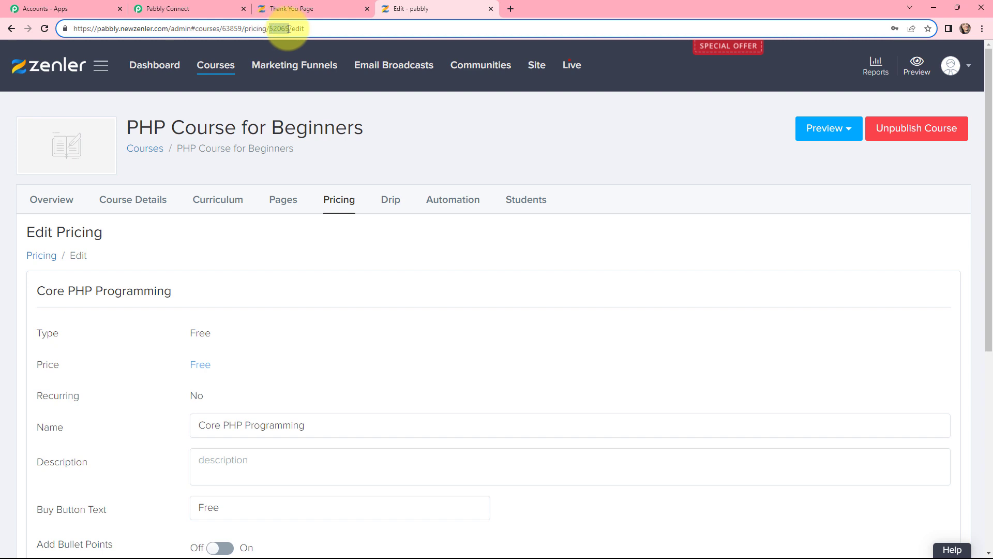
{"action": "left_click", "coordinate": [166, 8]}
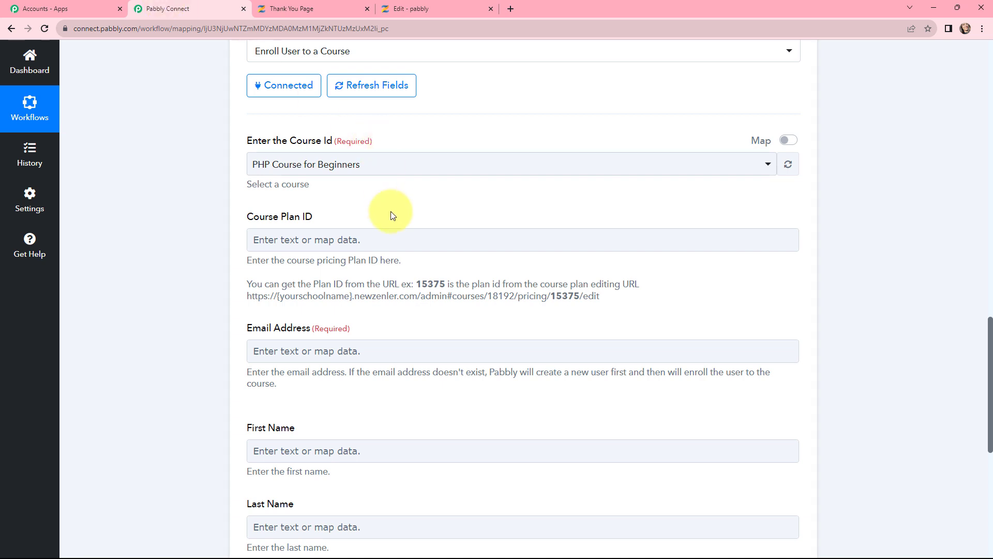
Paste plan ID 52065 into the enrollment action's Course Plan ID field
{"action": "left_click", "coordinate": [348, 248]}
{"action": "left_click", "coordinate": [348, 246]}
{"action": "key", "text": "ctrl+v"}
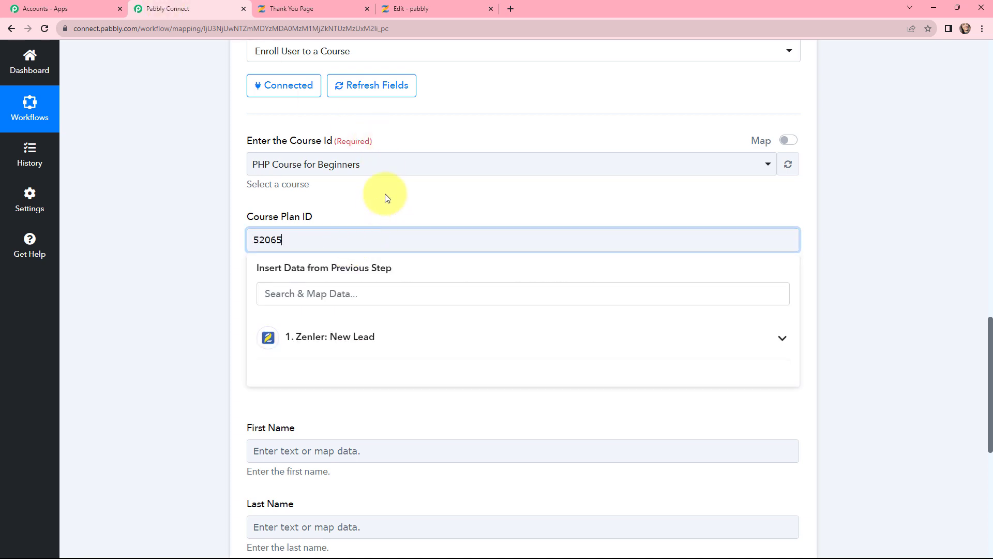
{"action": "left_click", "coordinate": [385, 193]}
{"action": "scroll", "coordinate": [386, 259], "scroll_direction": "down", "scroll_amount": 3}
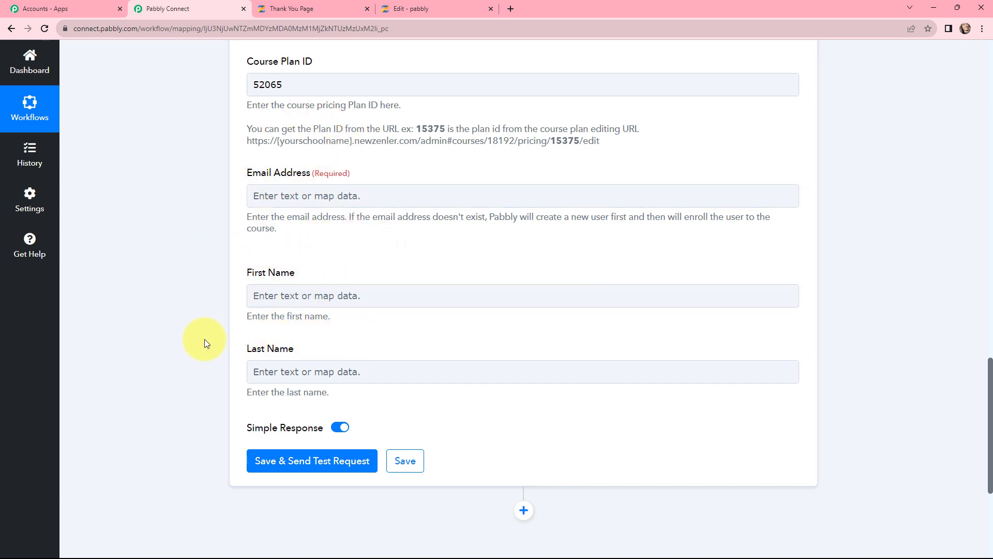
{"action": "left_click", "coordinate": [341, 197]}
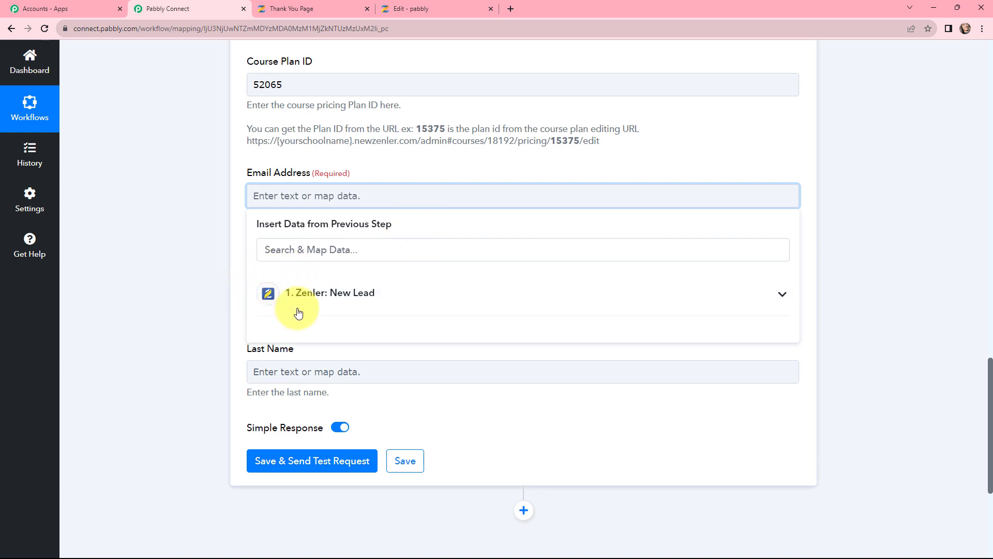
Map the New Lead trigger's Email into the Email Address field
{"action": "left_click", "coordinate": [368, 302]}
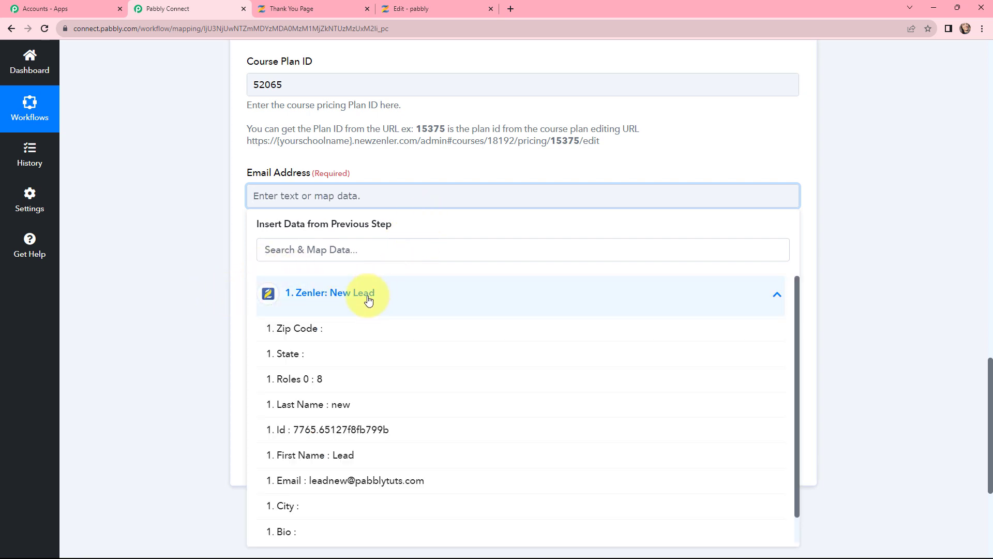
{"action": "left_click", "coordinate": [406, 489]}
{"action": "left_click", "coordinate": [355, 166]}
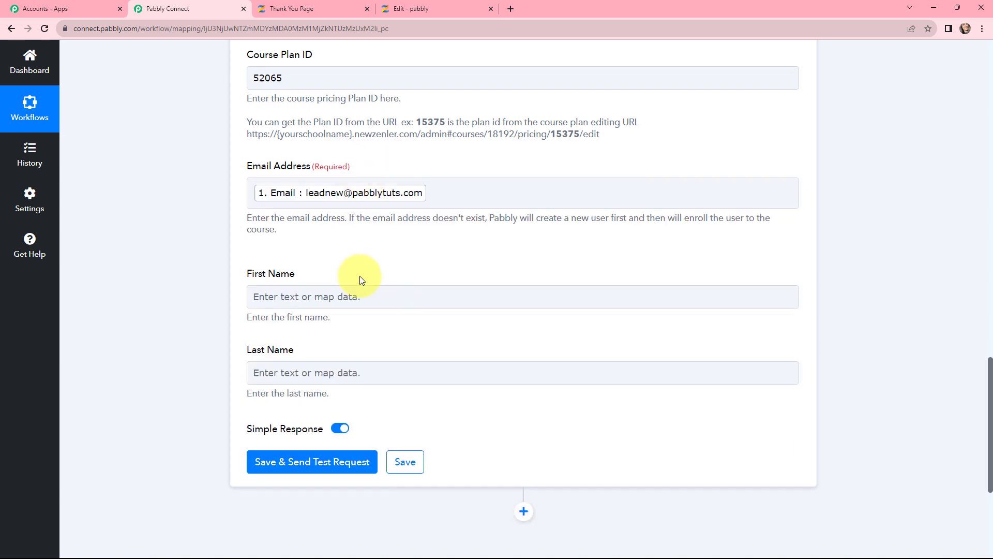
{"action": "scroll", "coordinate": [362, 280], "scroll_direction": "down", "scroll_amount": 1}
Map the New Lead trigger's First Name into the First Name field
{"action": "left_click", "coordinate": [357, 251]}
{"action": "left_click", "coordinate": [361, 348]}
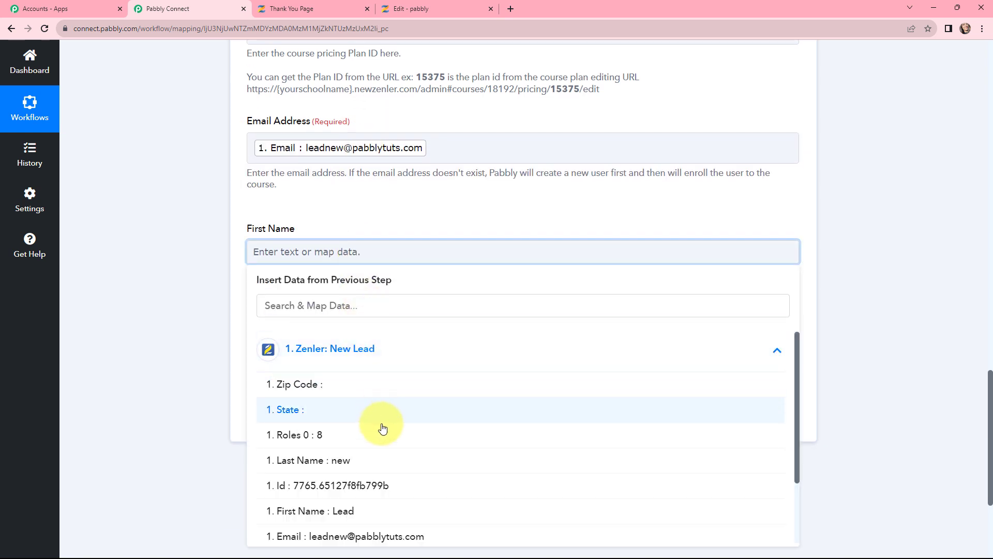
{"action": "scroll", "coordinate": [383, 440], "scroll_direction": "down", "scroll_amount": 2}
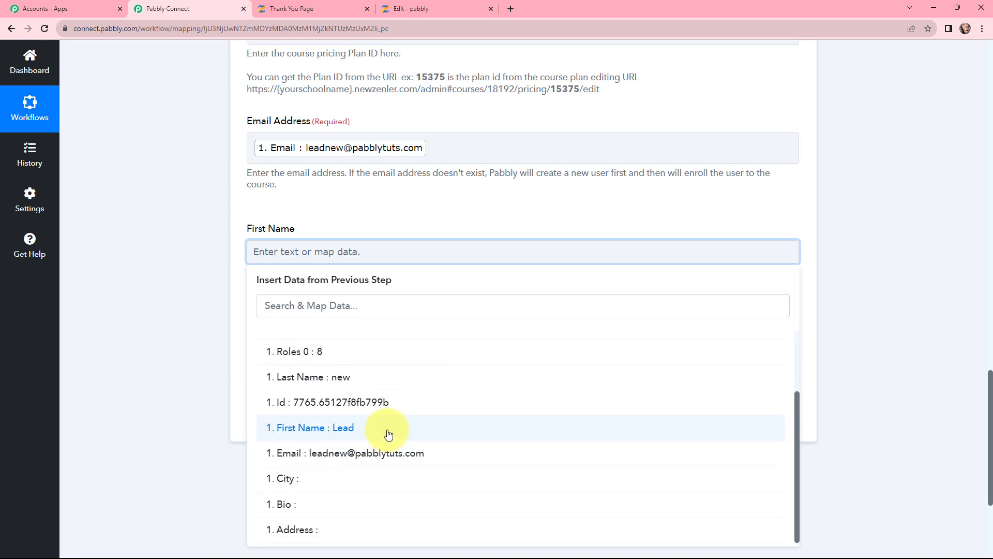
{"action": "left_click", "coordinate": [388, 433]}
{"action": "left_click", "coordinate": [366, 206]}
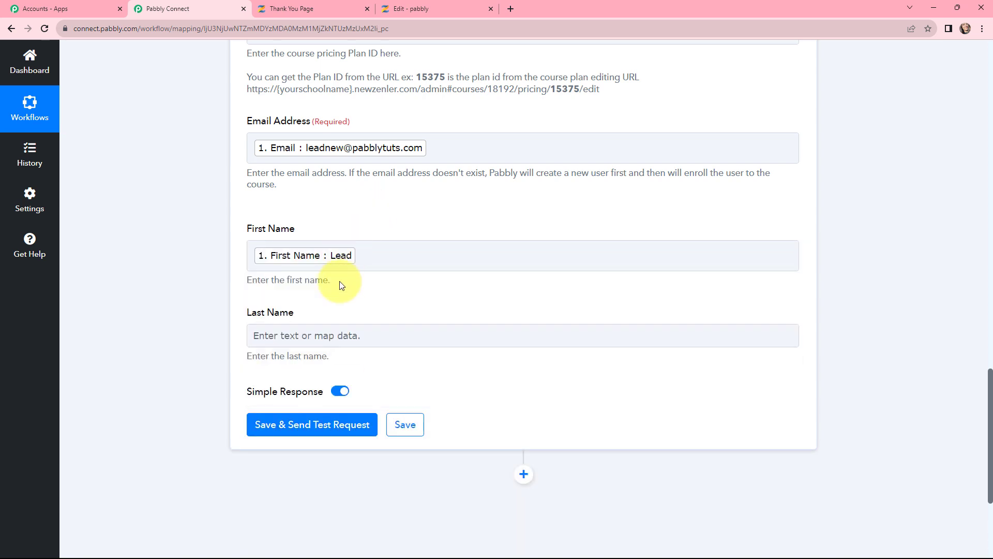
Map the New Lead trigger's Last Name into the Last Name field
{"action": "left_click", "coordinate": [329, 336]}
{"action": "left_click", "coordinate": [347, 434]}
{"action": "scroll", "coordinate": [398, 465], "scroll_direction": "down", "scroll_amount": 2}
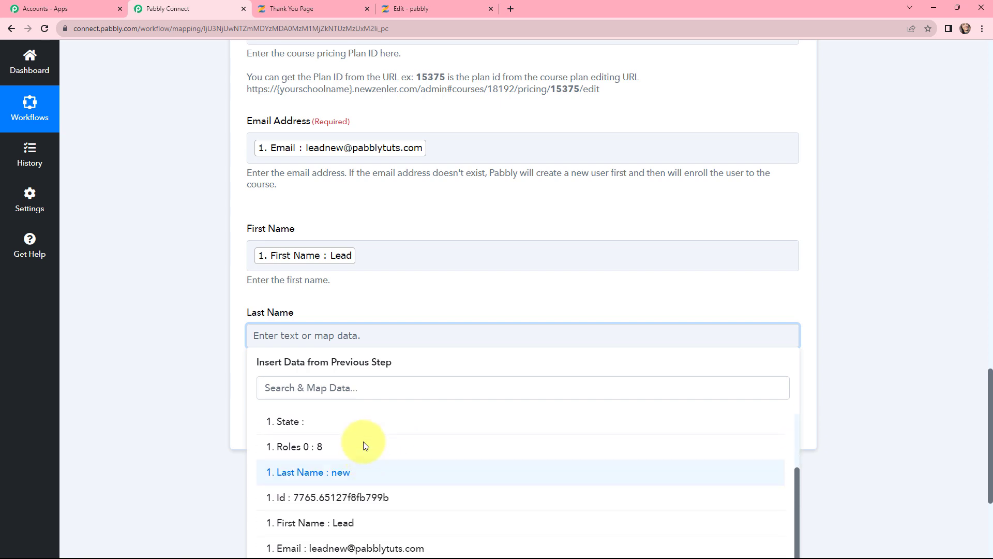
{"action": "left_click", "coordinate": [368, 466]}
{"action": "left_click", "coordinate": [369, 300]}
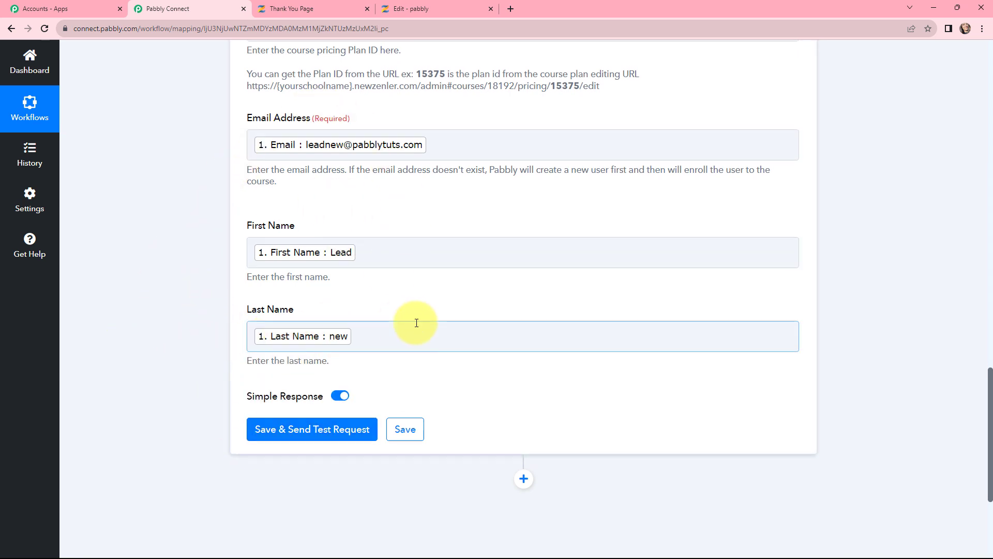
{"action": "scroll", "coordinate": [412, 325], "scroll_direction": "down", "scroll_amount": 2}
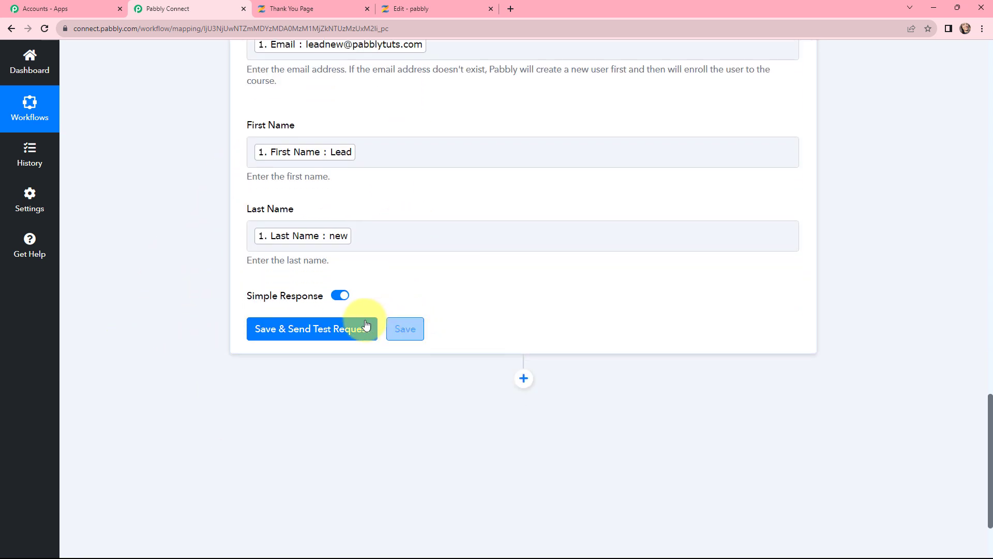
Save and send a test request, confirming a 200 success enrollment with plan Core PHP Programming
{"action": "left_click", "coordinate": [313, 329]}
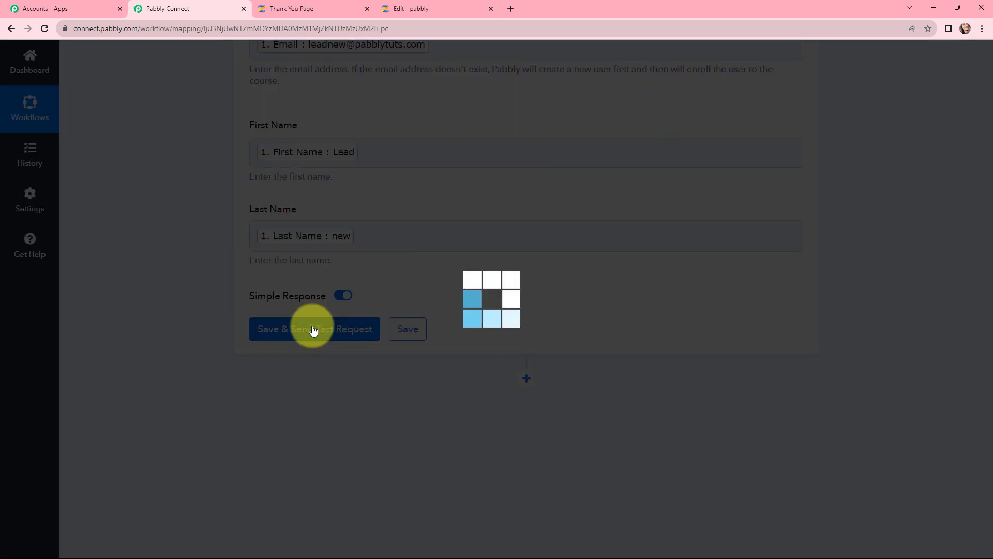
{"action": "scroll", "coordinate": [532, 290], "scroll_direction": "down", "scroll_amount": 1}
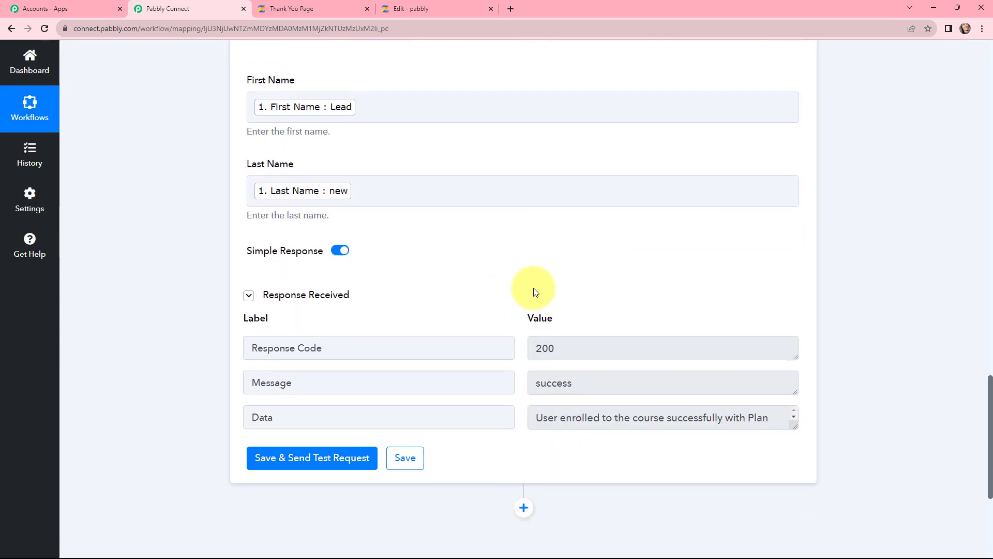
{"action": "left_click_drag", "start_coordinate": [795, 421], "coordinate": [796, 439]}
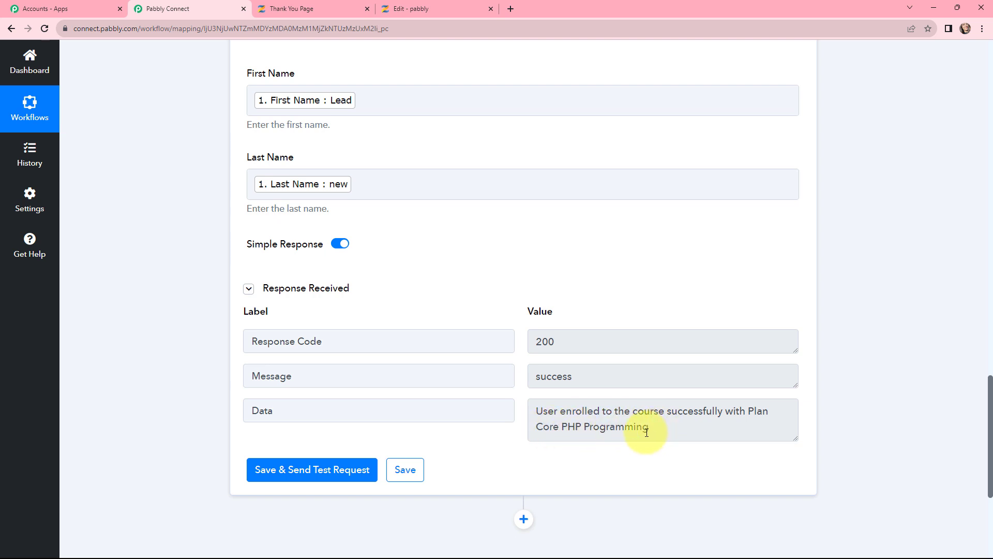
{"action": "left_click", "coordinate": [426, 6]}
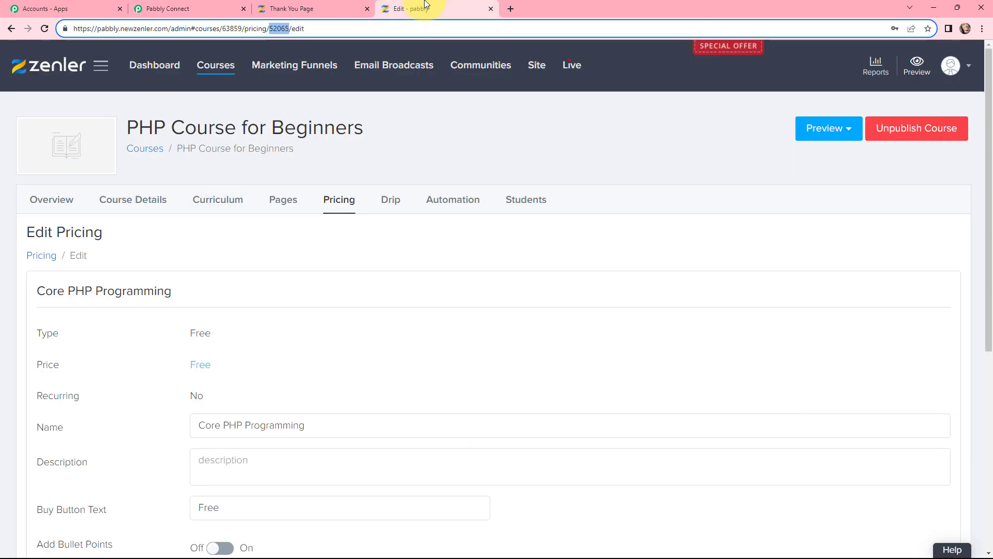
Check PHP Course for Beginners' students: 52 results, new test lead on top, joined 26 Sep 2023
{"action": "left_click", "coordinate": [524, 202]}
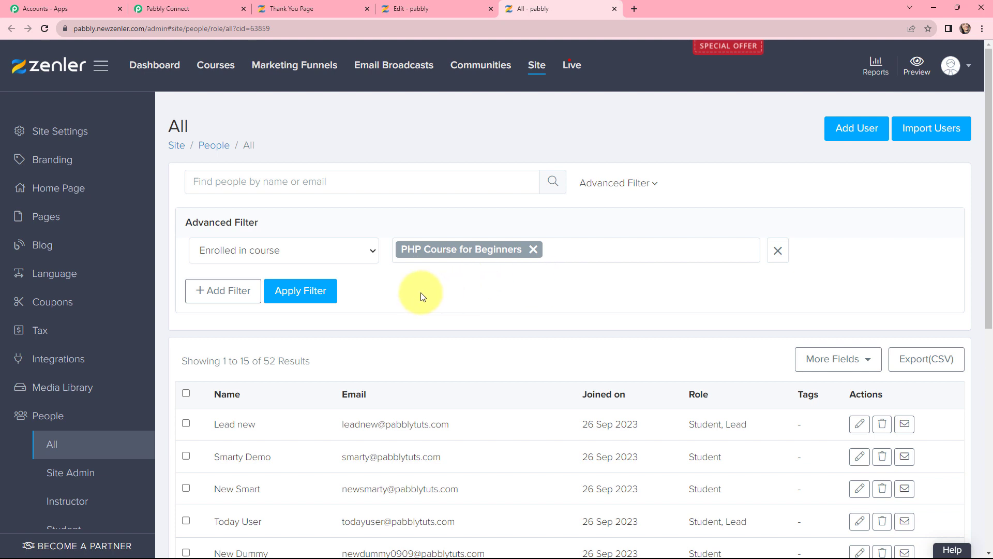
{"action": "scroll", "coordinate": [165, 272], "scroll_direction": "down", "scroll_amount": 3}
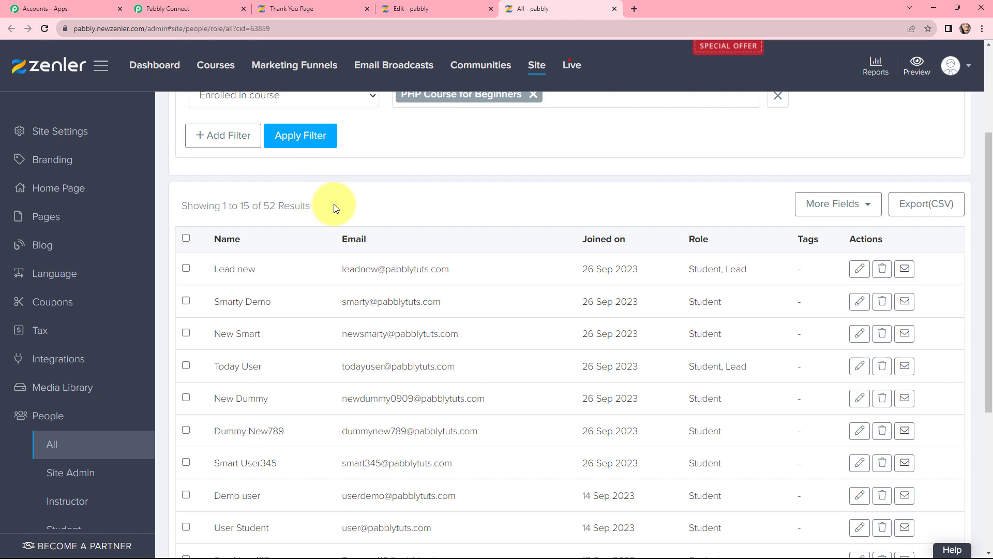
{"action": "scroll", "coordinate": [437, 216], "scroll_direction": "up", "scroll_amount": 2}
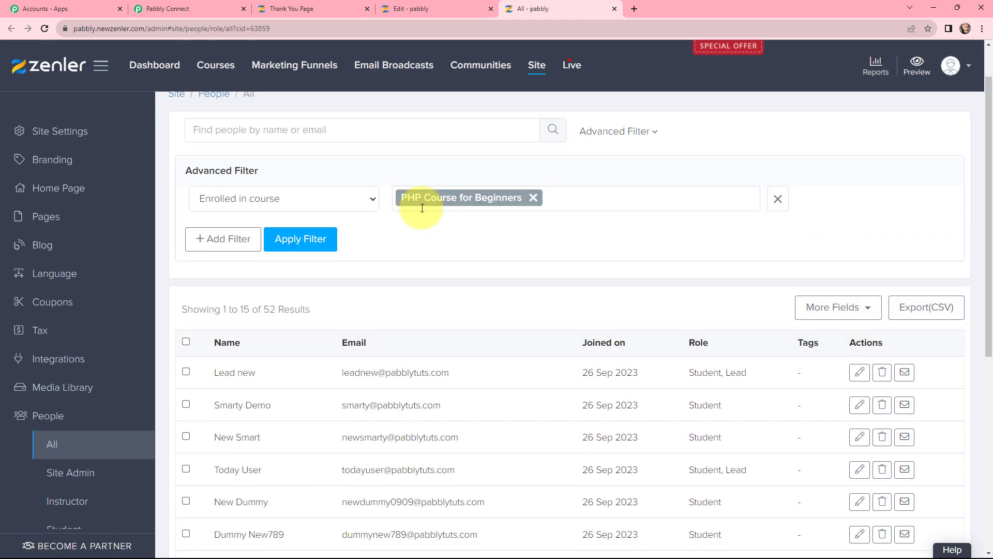